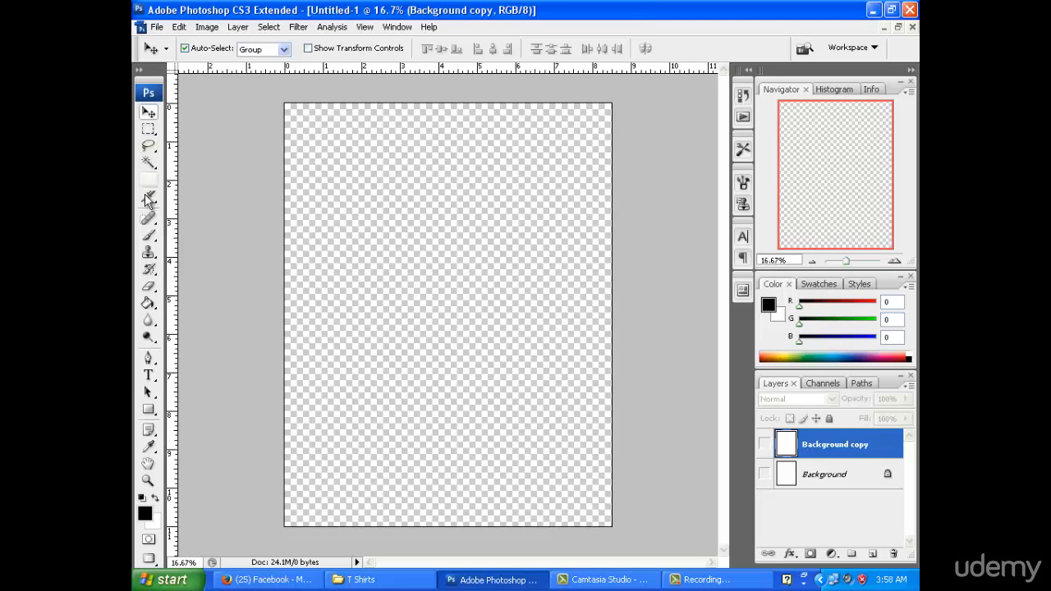
Draw a black rectangle about 6 by 5.6 inches on the upper canvas and a smaller one about 3.5 by 2.3 inches below it
click(150, 360)
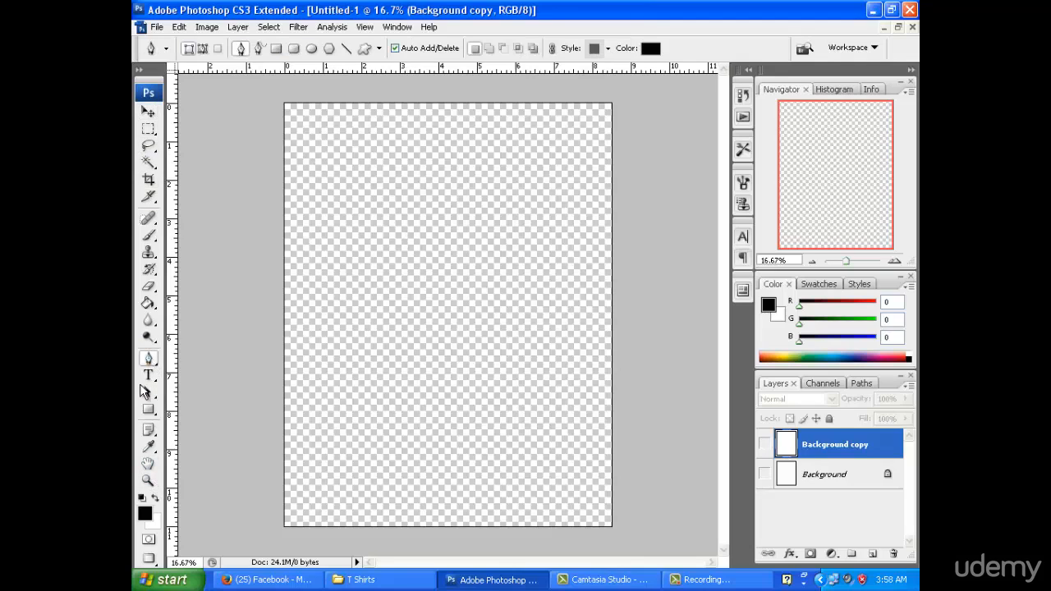
click(148, 410)
drag(344, 162, 575, 378)
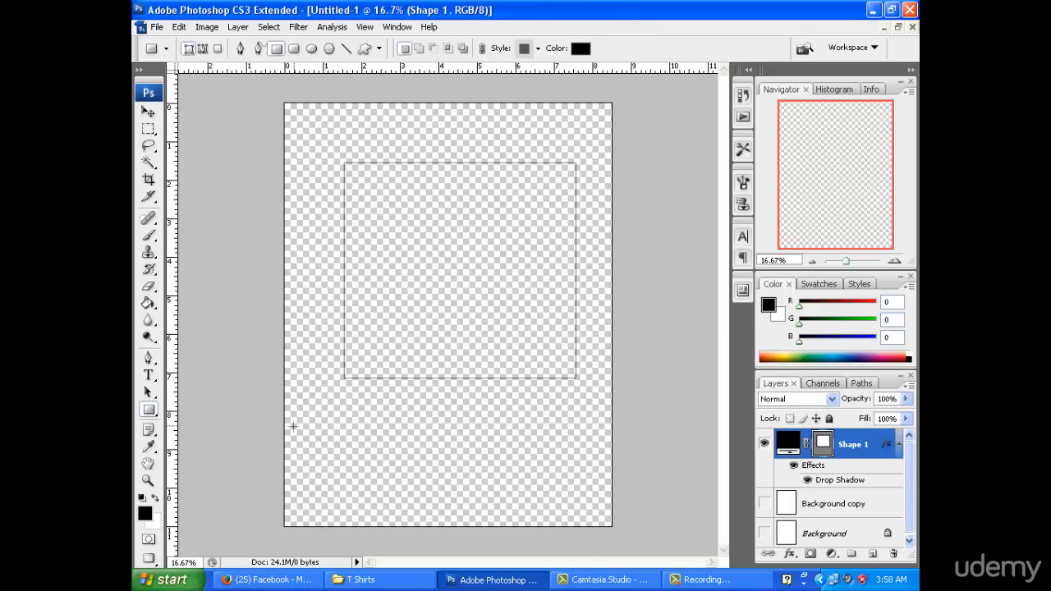
drag(328, 400, 463, 489)
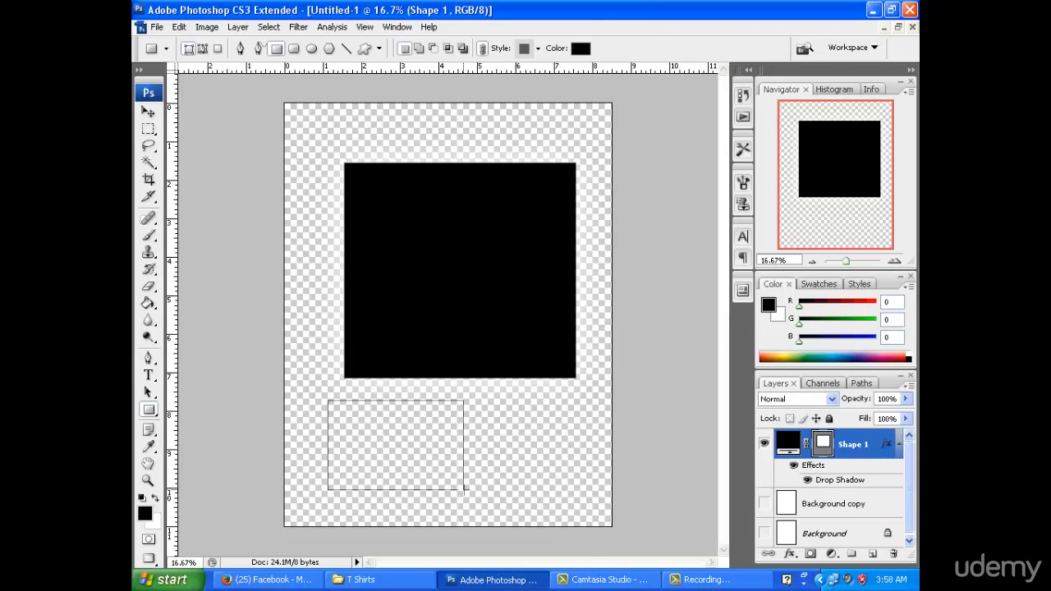
Move the large rectangle closer to the canvas top and centre the small rectangle just beneath it
click(148, 113)
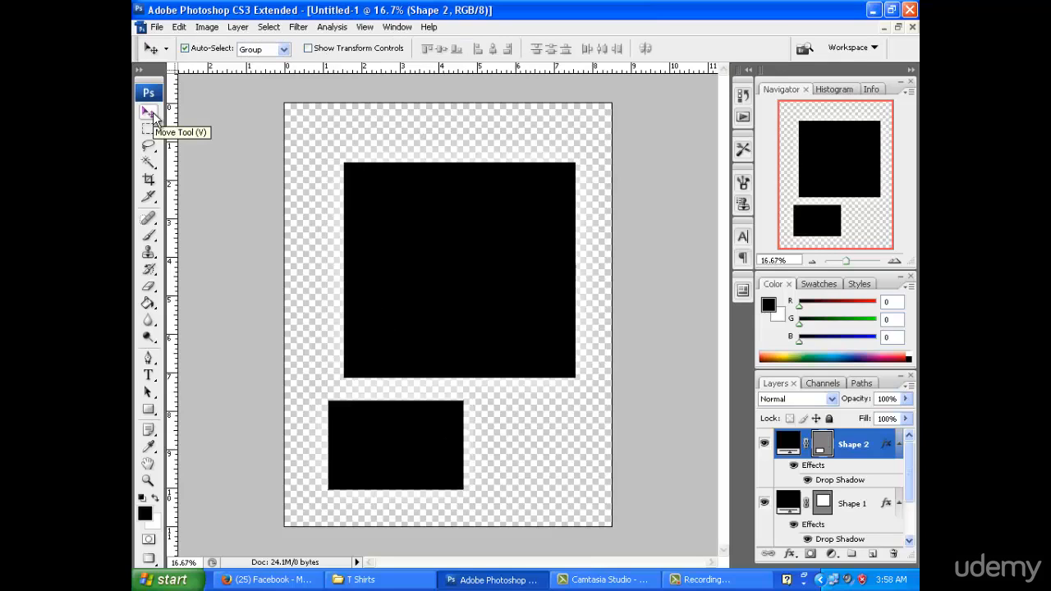
drag(505, 271, 486, 244)
drag(375, 422, 485, 353)
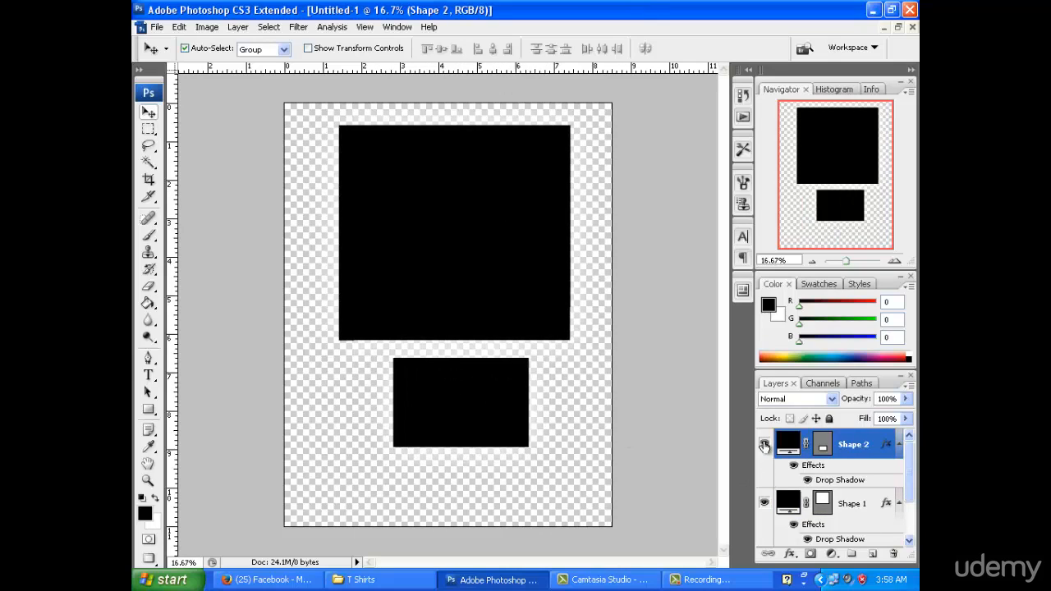
Hide the Shape 2 and Shape 1 layers and make a rectangular marquee selection about 6 by 6.2 inches on the upper canvas
click(764, 445)
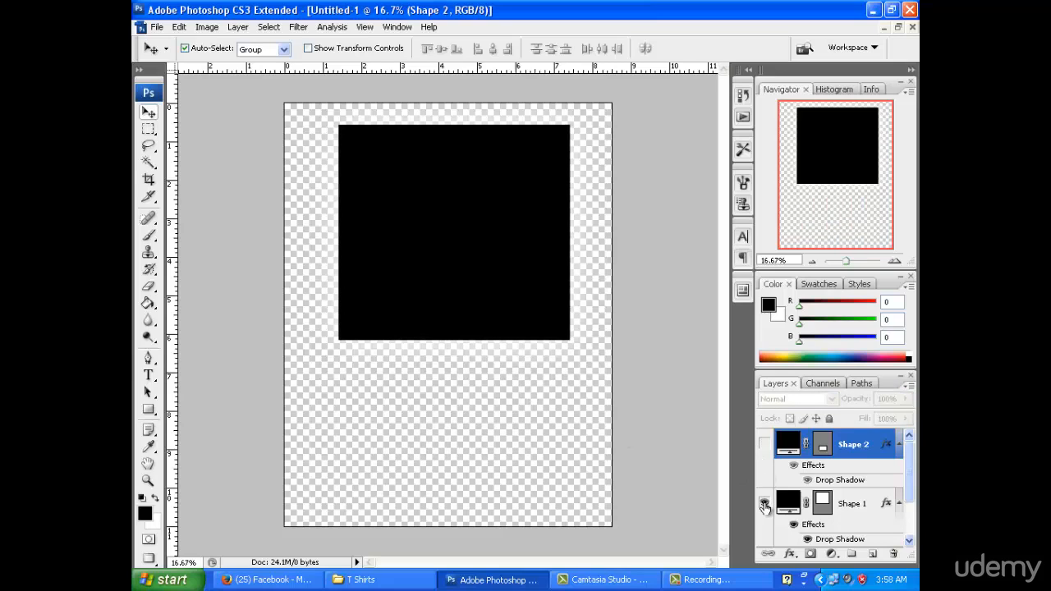
click(764, 504)
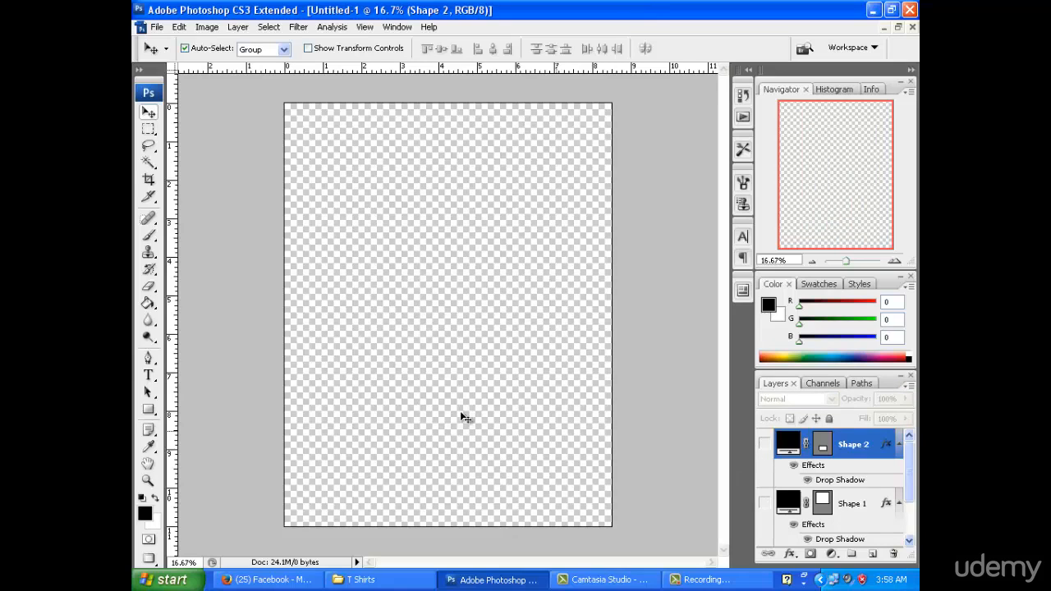
click(148, 130)
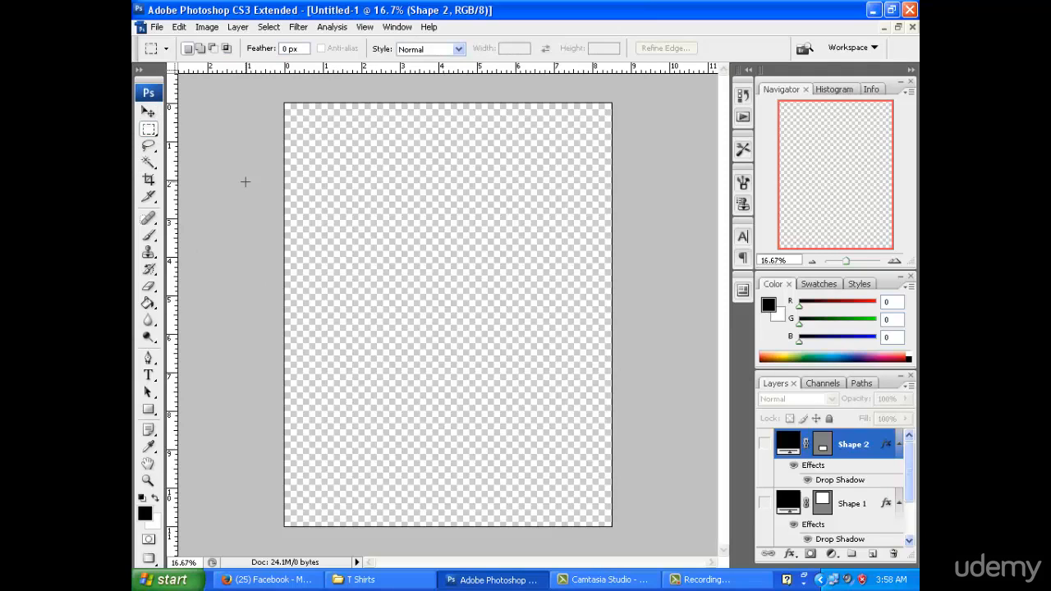
drag(377, 175, 569, 382)
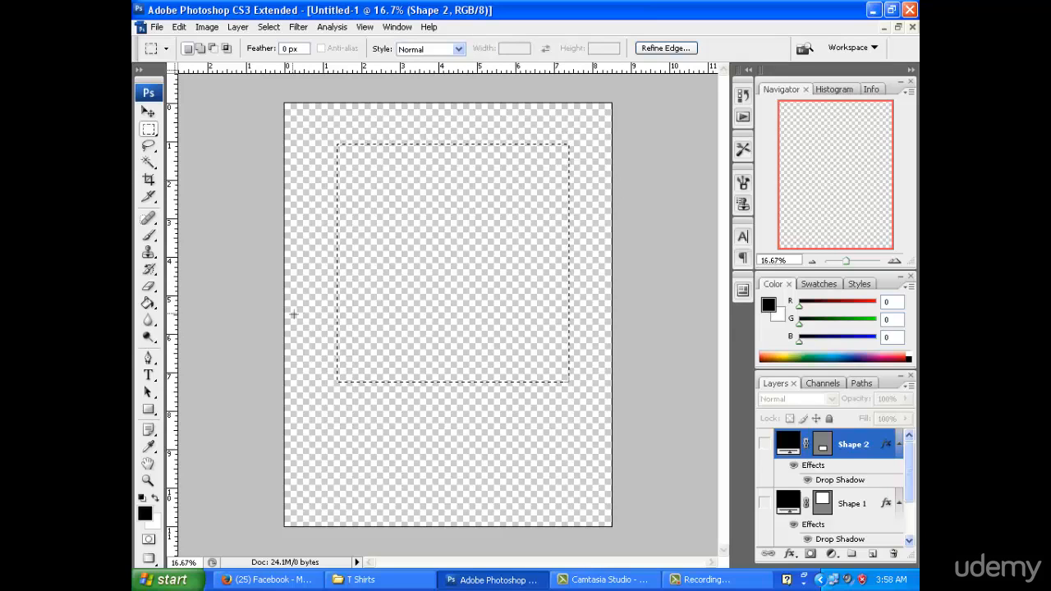
Add a new empty layer above Shape 1 and set the Brush diameter to 267 px
click(148, 236)
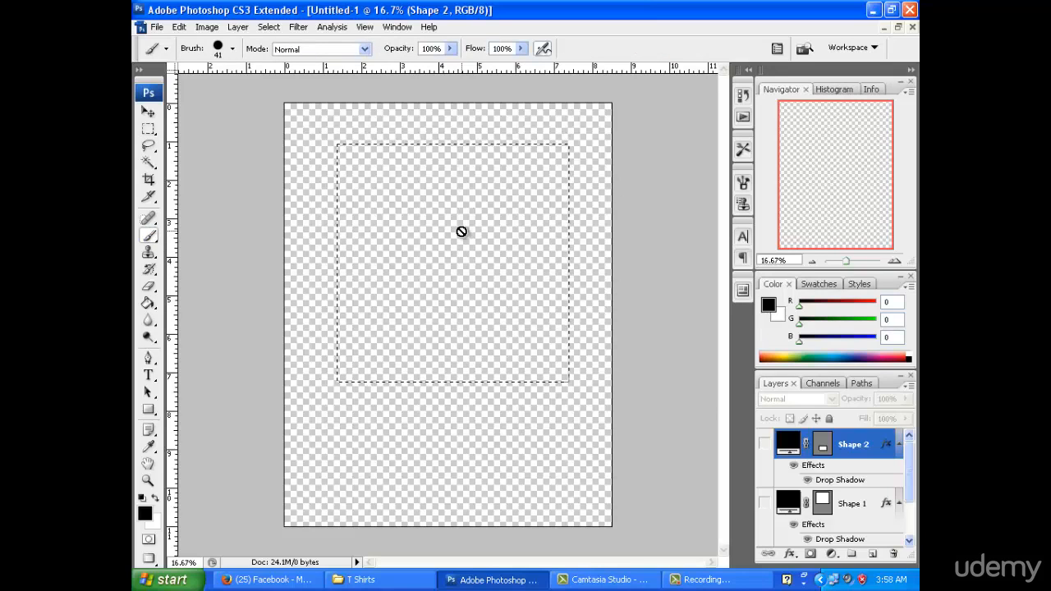
key(alt+bracketleft)
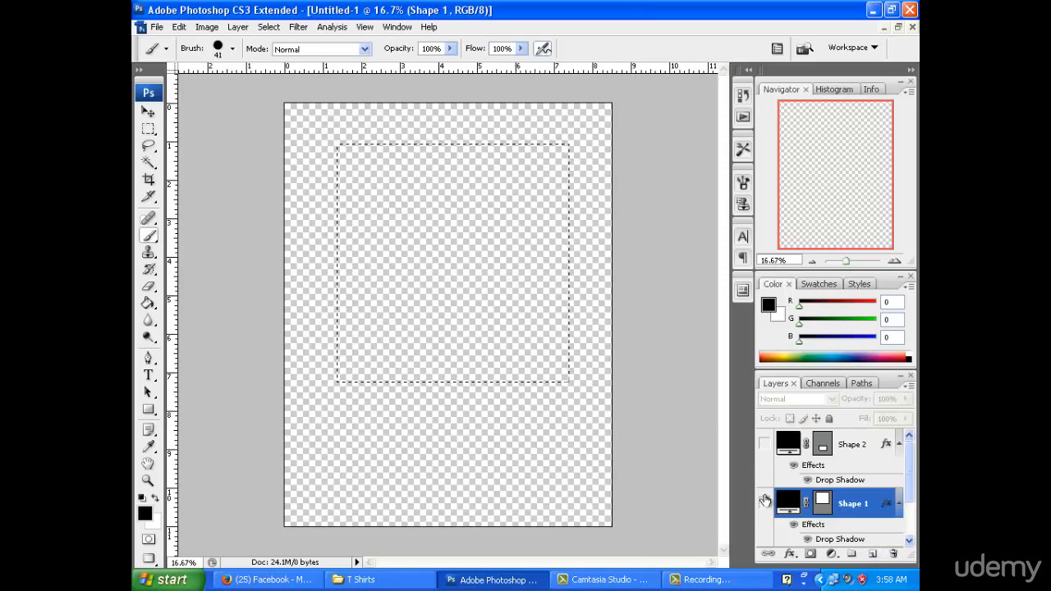
click(872, 555)
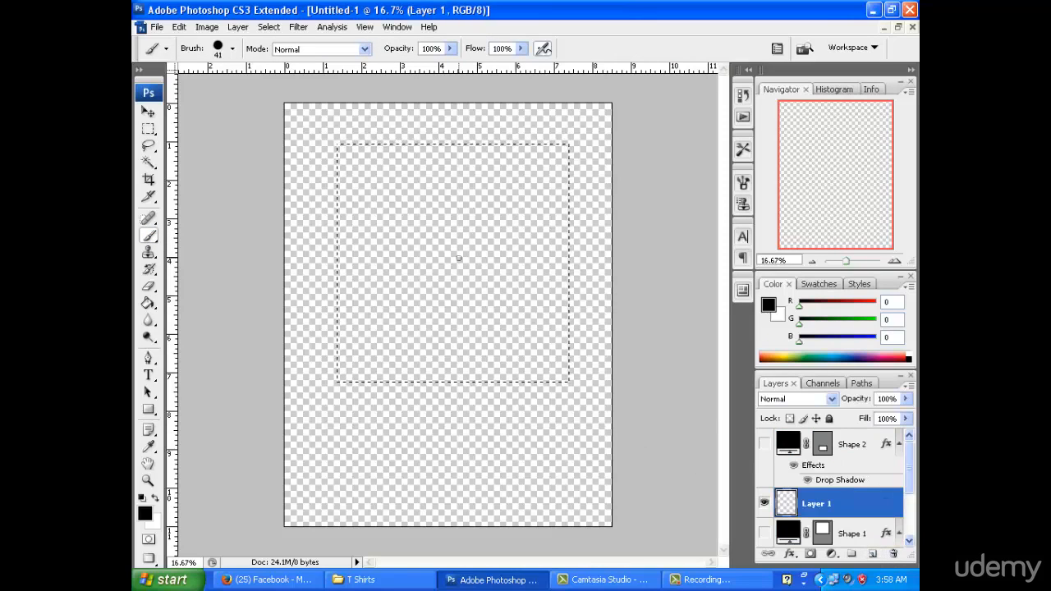
right_click(468, 207)
click(594, 234)
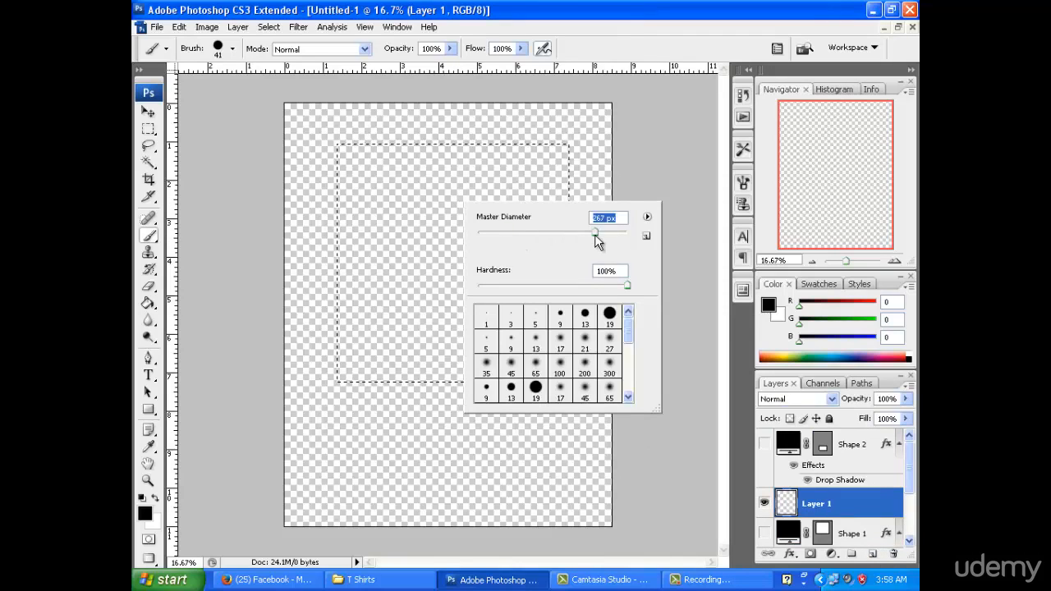
Paint the whole rectangular selection solid black with the brush
click(388, 163)
mouse_move(356, 160)
mouse_down()
mouse_move(517, 156)
mouse_move(567, 181)
mouse_move(587, 348)
mouse_move(571, 386)
mouse_move(575, 213)
mouse_move(546, 295)
mouse_move(554, 373)
mouse_move(496, 366)
mouse_up()
mouse_move(394, 369)
mouse_down()
mouse_move(474, 353)
mouse_move(312, 345)
mouse_move(370, 312)
mouse_up()
mouse_move(361, 224)
mouse_down()
mouse_move(360, 95)
mouse_move(356, 401)
mouse_move(368, 98)
mouse_up()
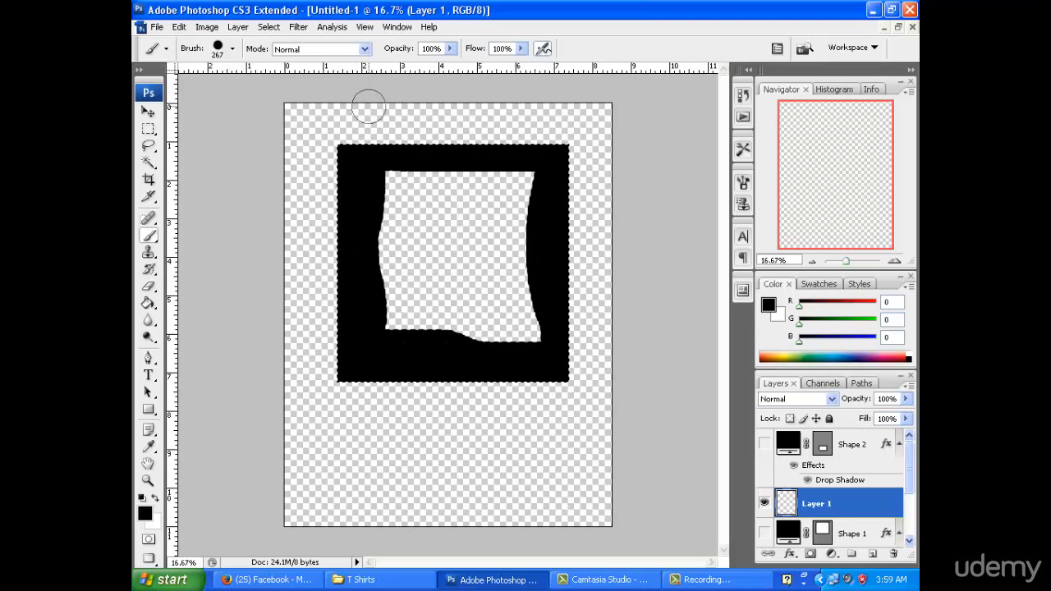
mouse_move(369, 174)
mouse_down()
mouse_move(598, 173)
mouse_move(221, 188)
mouse_move(641, 183)
mouse_up()
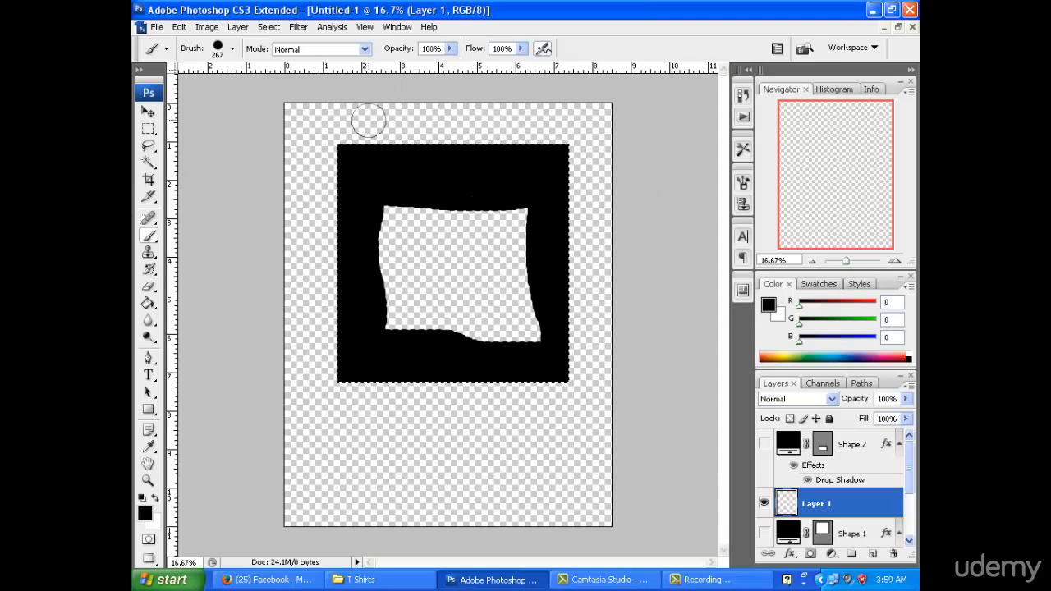
drag(396, 224, 385, 318)
mouse_move(544, 188)
mouse_down()
mouse_move(530, 510)
mouse_move(526, 121)
mouse_move(545, 170)
mouse_move(544, 335)
mouse_move(197, 334)
mouse_up()
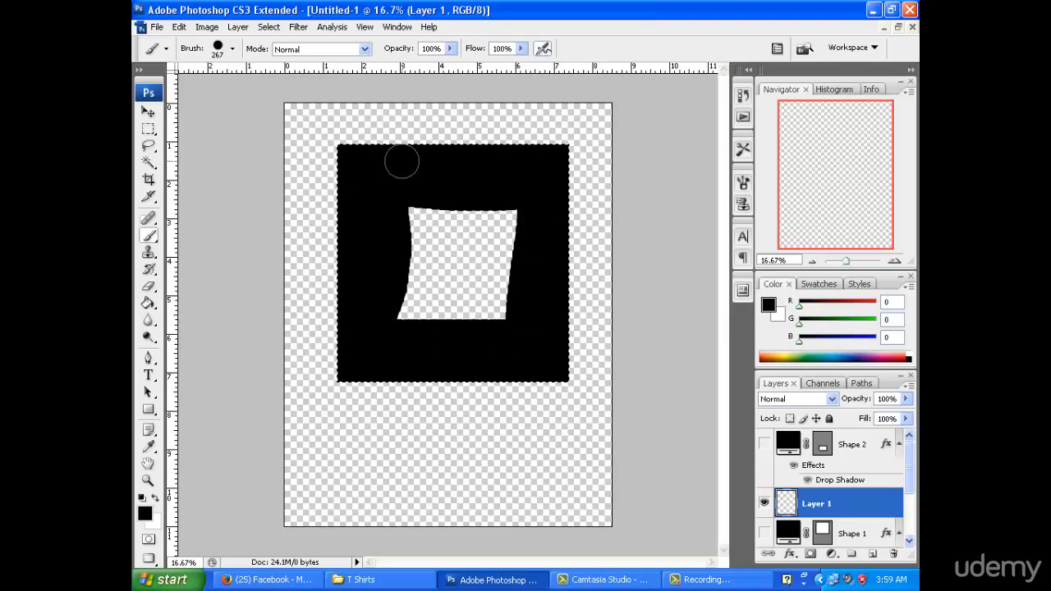
drag(382, 202, 907, 201)
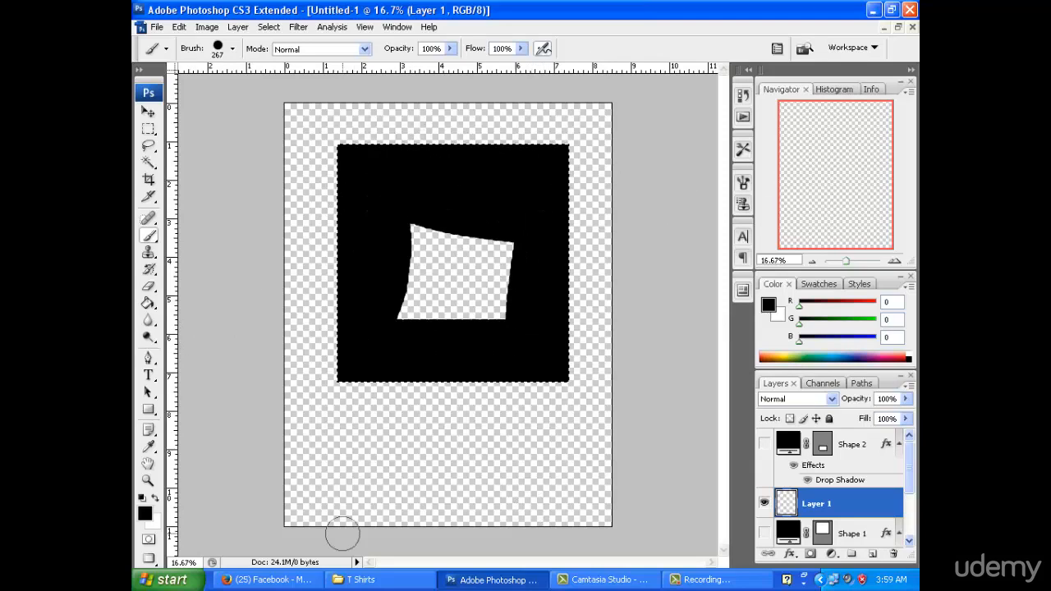
drag(400, 317, 427, 230)
mouse_move(378, 283)
mouse_down()
mouse_move(489, 103)
mouse_move(418, 590)
mouse_move(599, 1)
mouse_move(414, 510)
mouse_move(580, 31)
mouse_up()
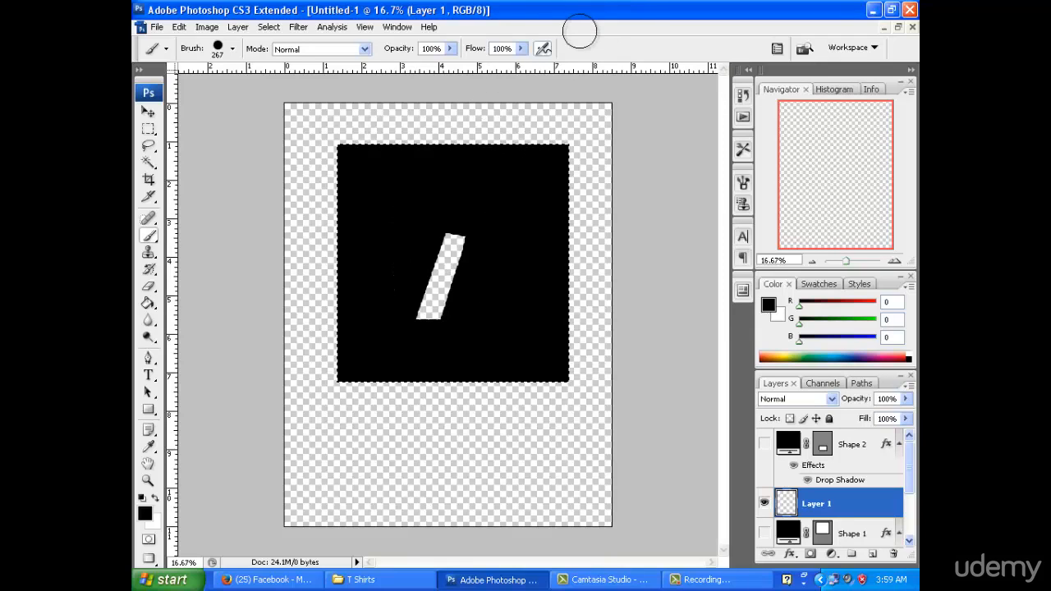
mouse_move(521, 107)
mouse_down()
mouse_move(323, 212)
mouse_move(885, 188)
mouse_move(345, 240)
mouse_move(841, 230)
mouse_move(441, 279)
mouse_move(161, 277)
mouse_move(595, 326)
mouse_move(264, 255)
mouse_up()
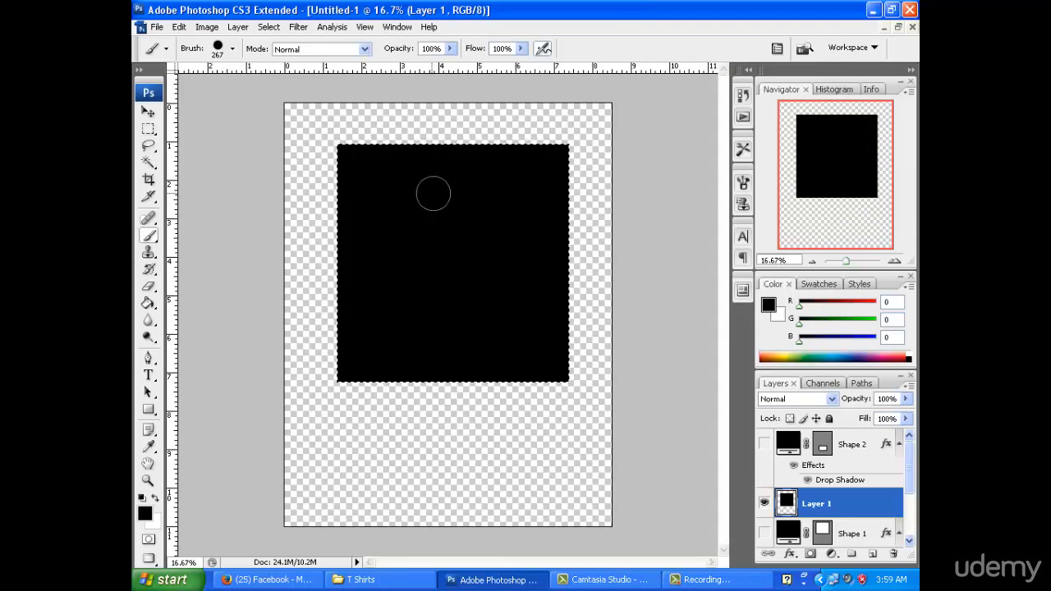
Lasso a freehand area inside the black square, delete its contents and deselect
click(148, 146)
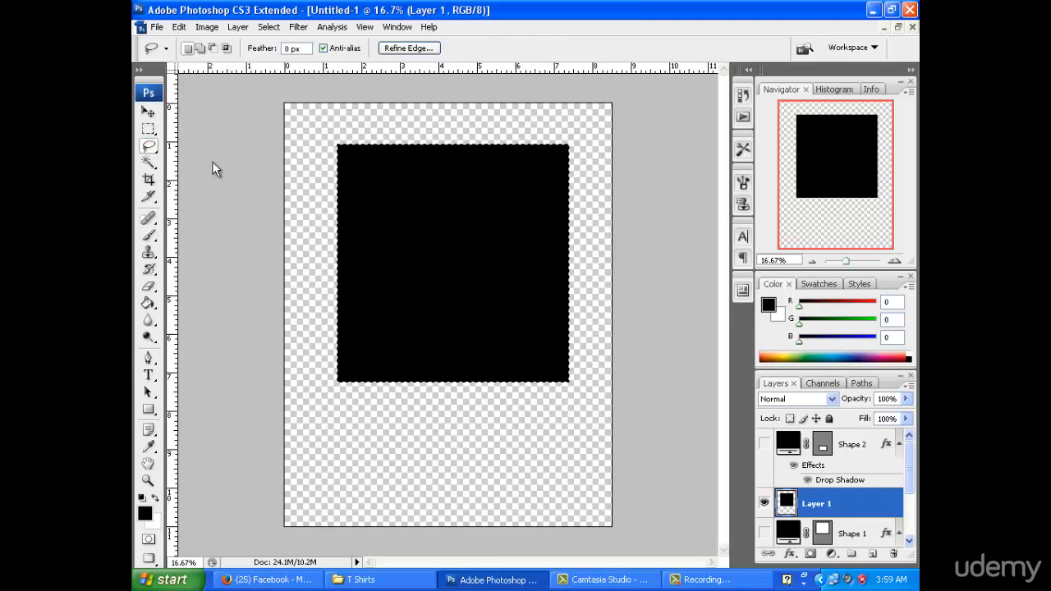
click(357, 176)
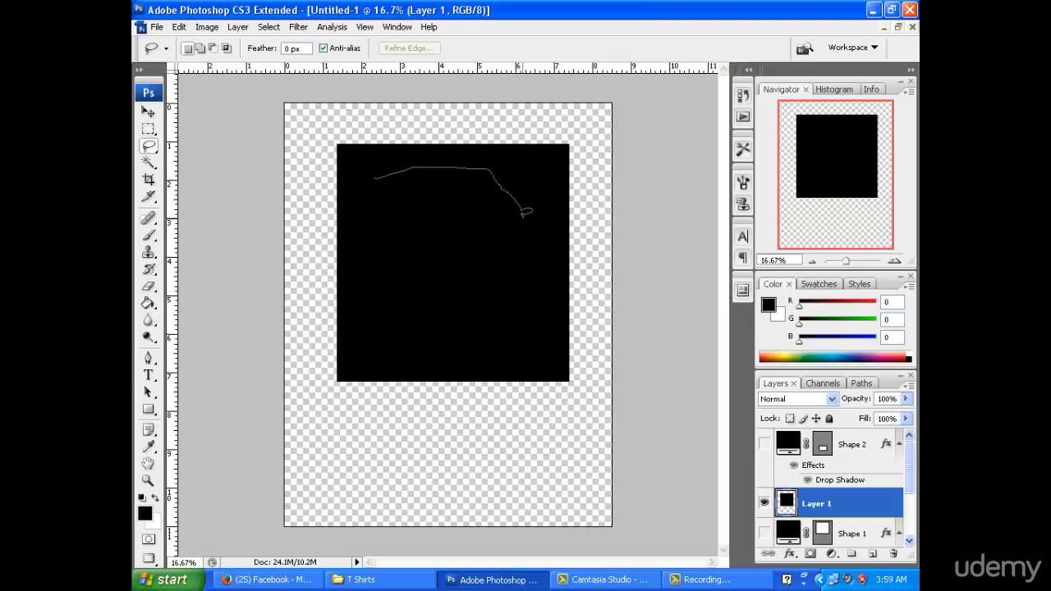
mouse_move(510, 271)
mouse_down()
mouse_move(497, 302)
mouse_move(385, 348)
mouse_up()
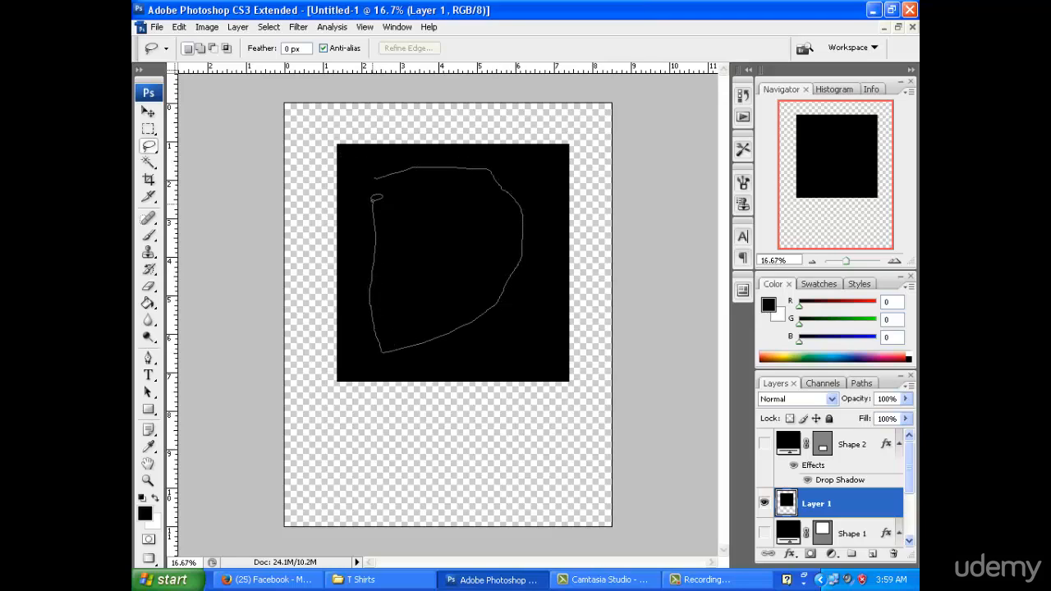
drag(376, 172, 372, 175)
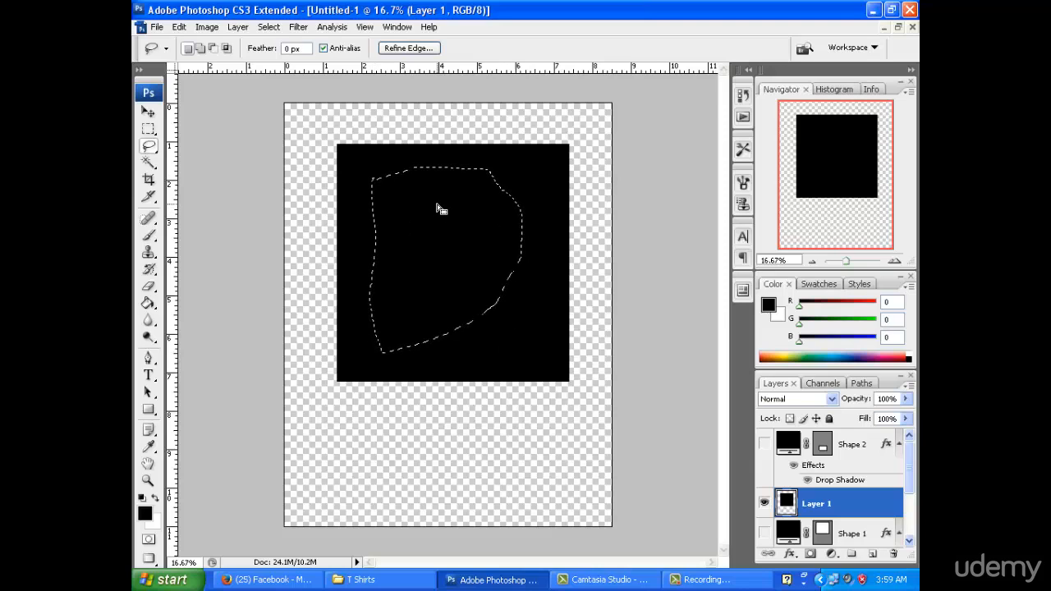
key(Delete)
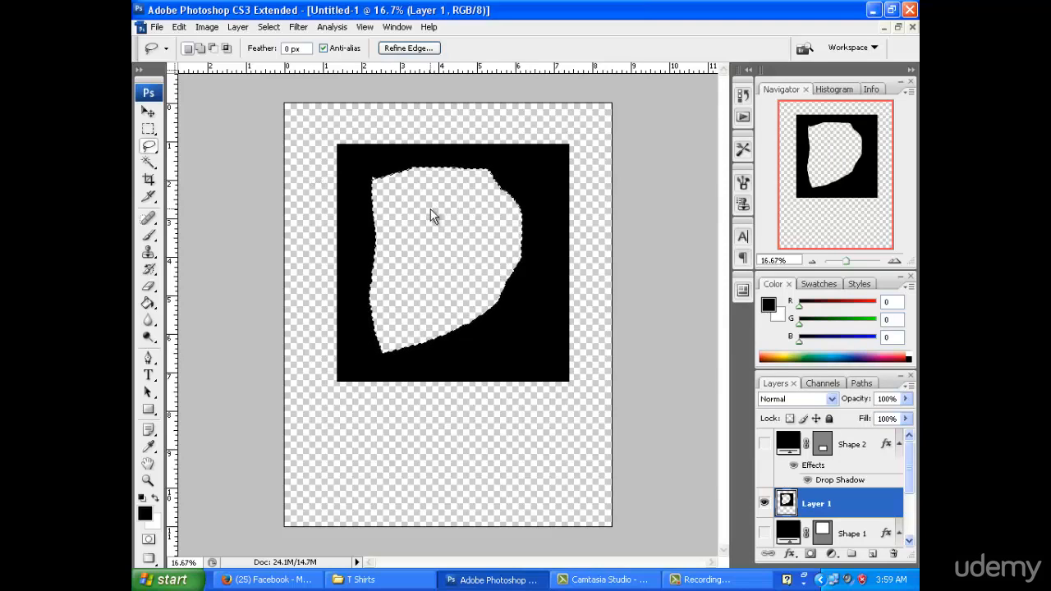
right_click(432, 214)
click(460, 217)
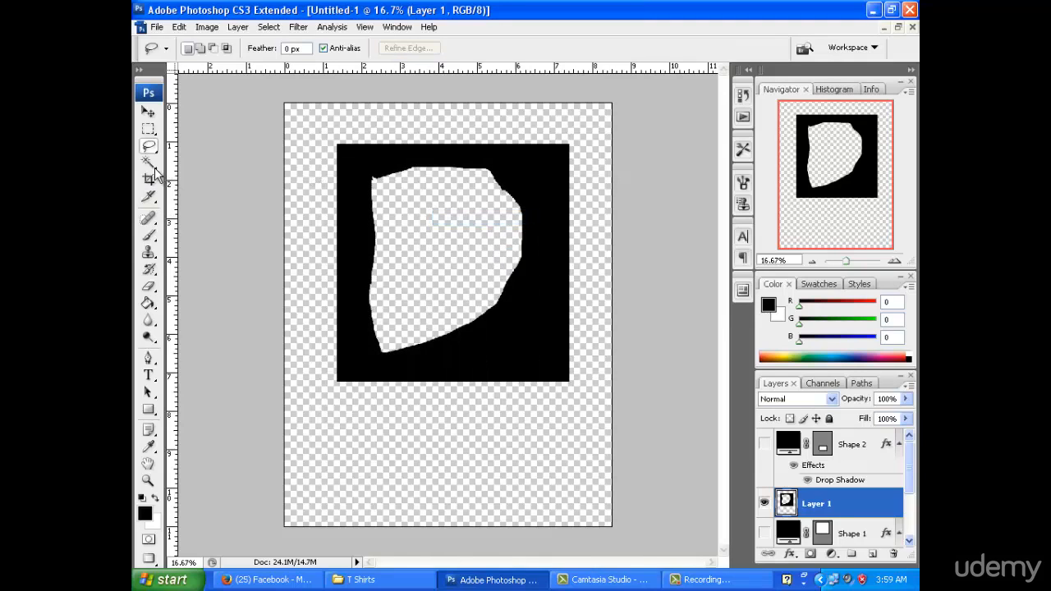
Select the remaining black frame with the Magic Wand and clear the selection
click(148, 164)
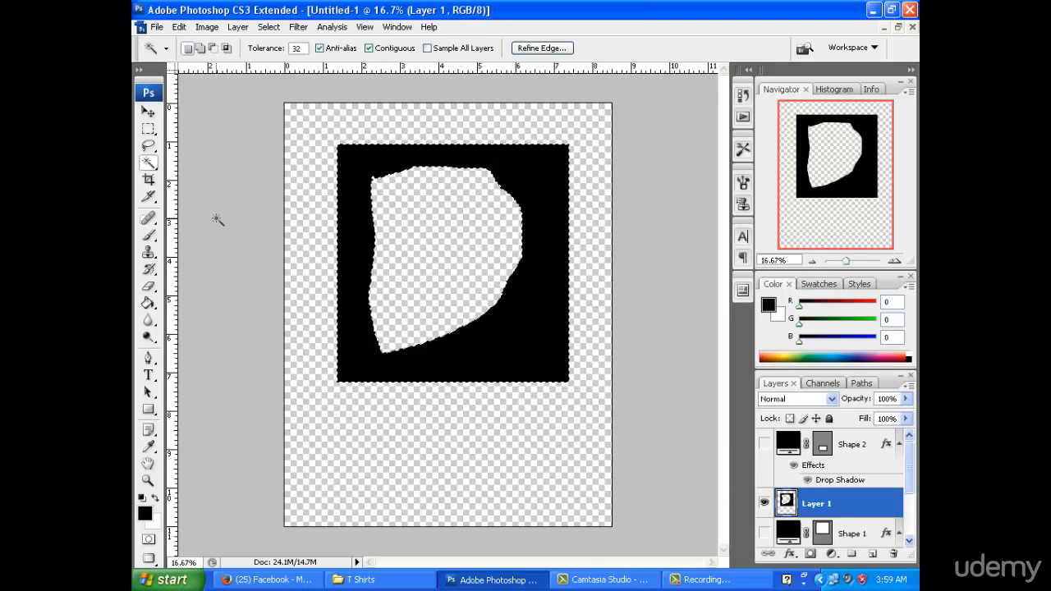
right_click(406, 236)
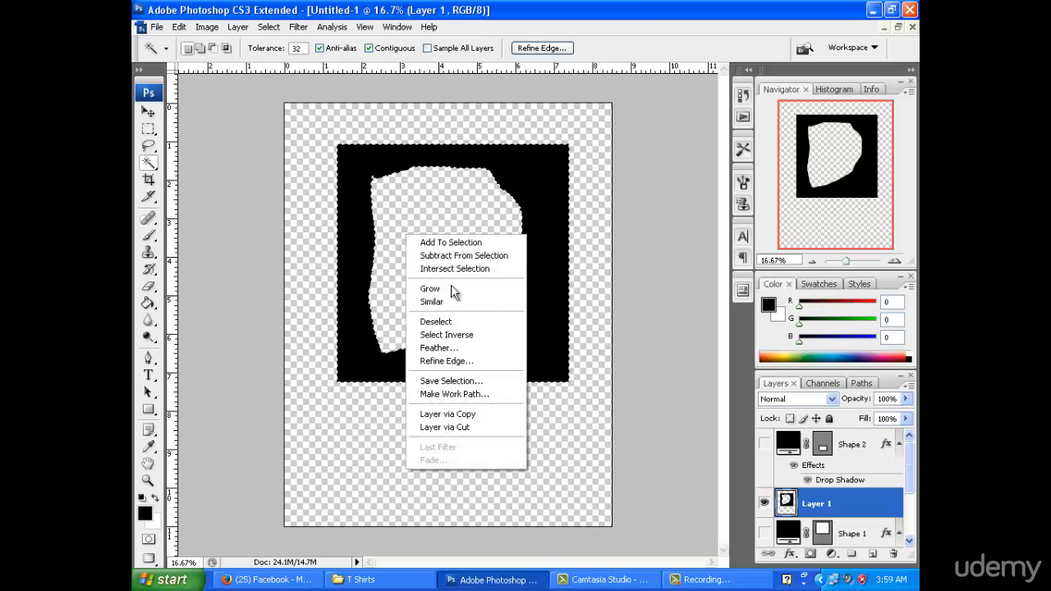
click(475, 321)
Crop the canvas to its full width and about 8.7 inches in height, cutting off the empty area below the black frame
click(149, 180)
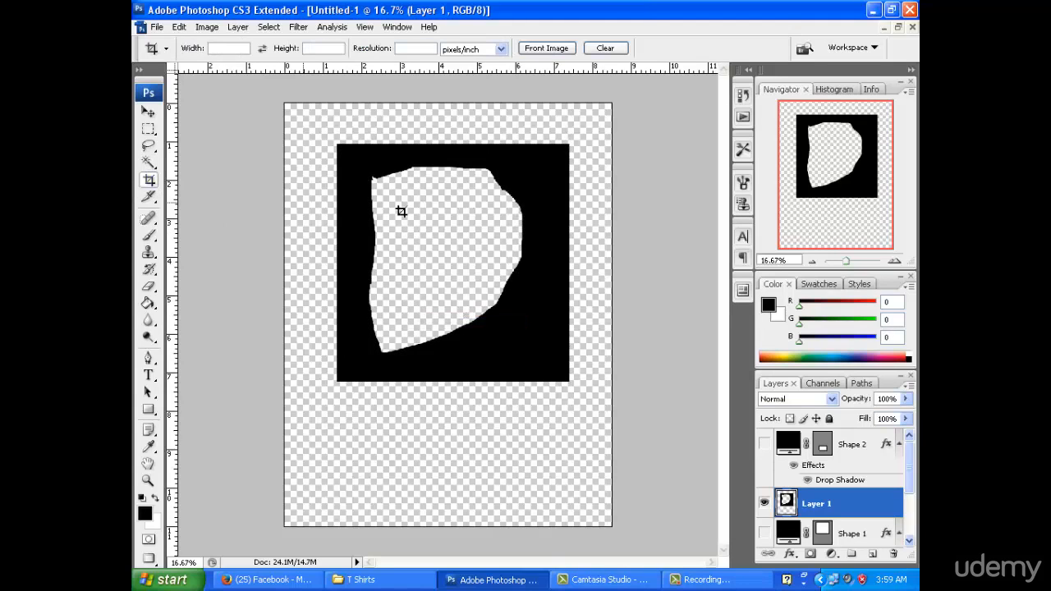
drag(385, 213, 622, 436)
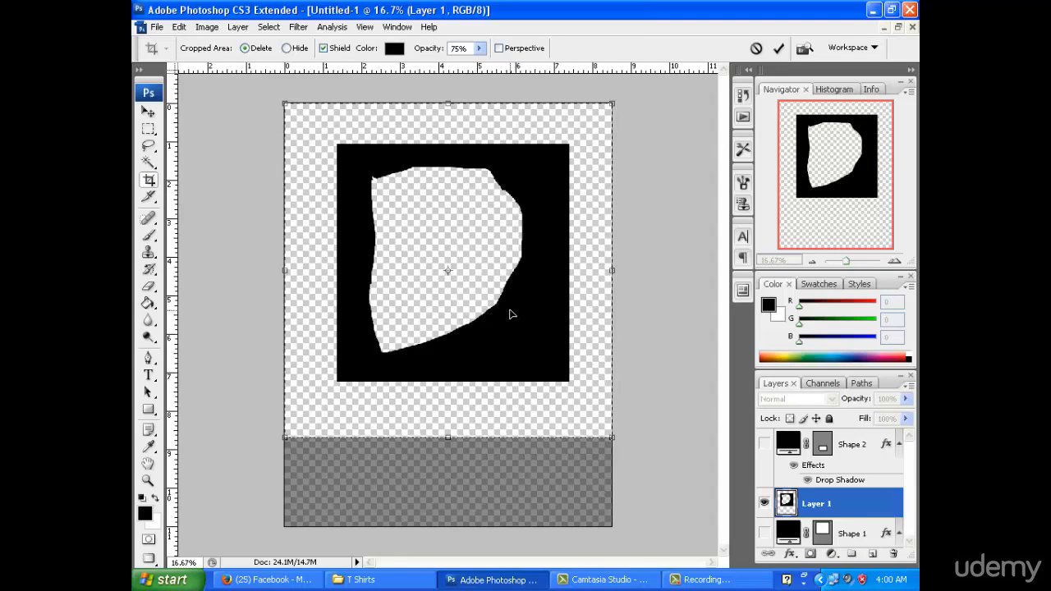
key(Return)
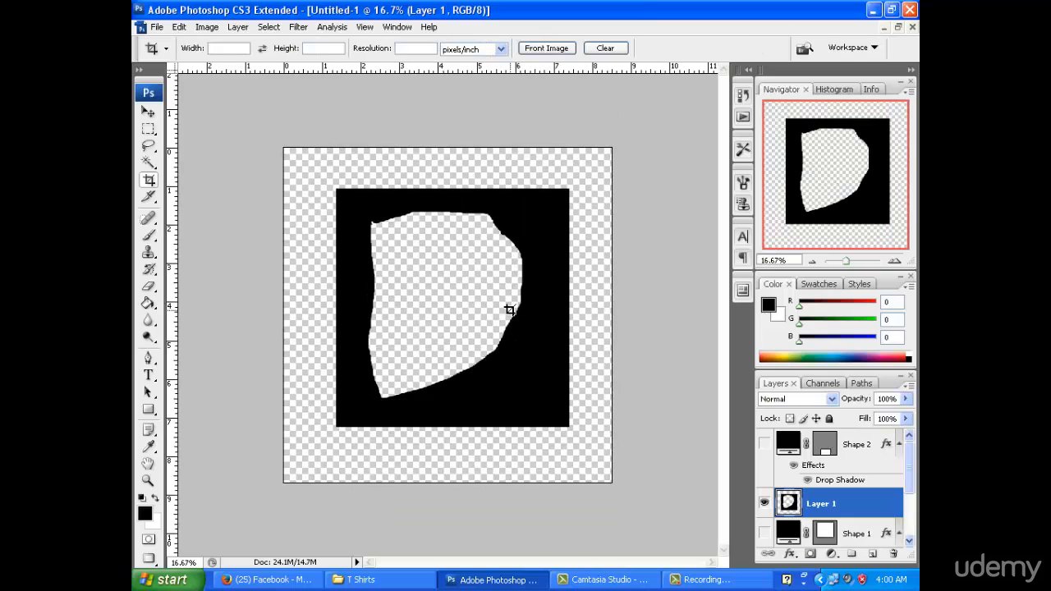
Brush black strokes across the canvas's top edge and upper-left corner, and add two black dots inside the cutout
click(148, 197)
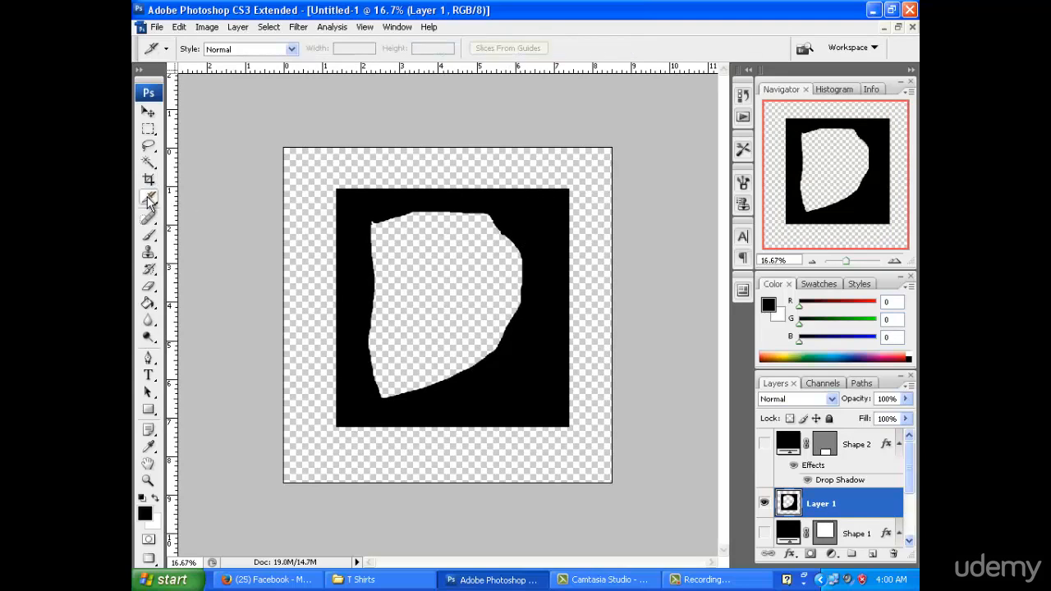
click(148, 220)
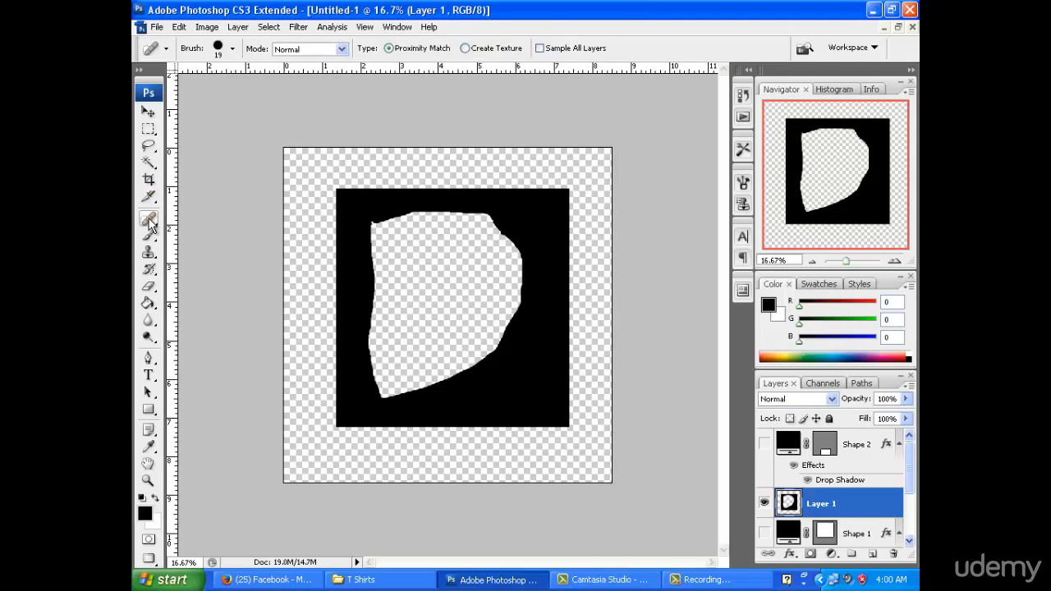
click(150, 238)
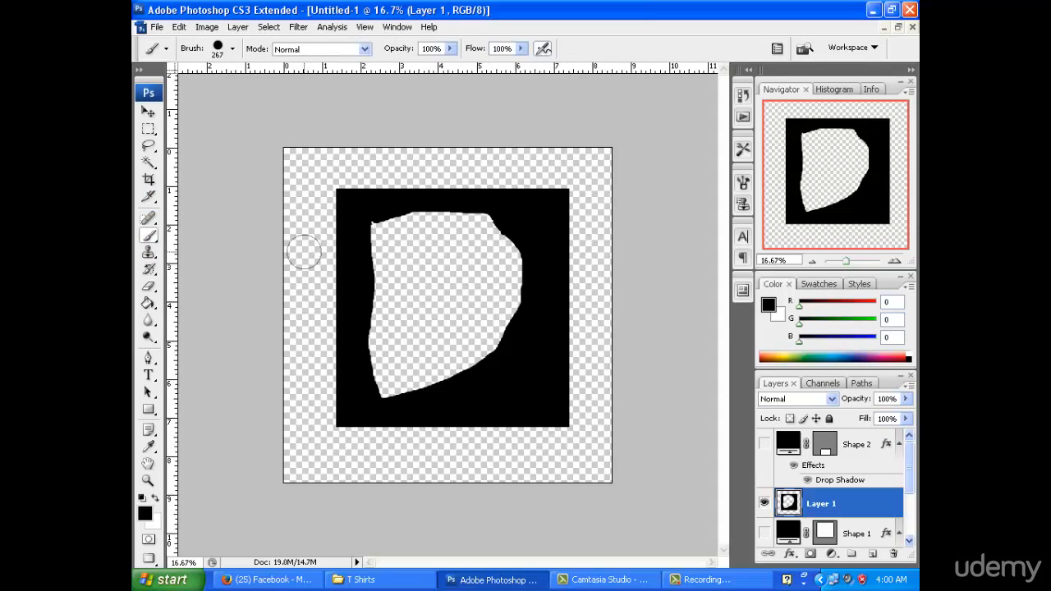
mouse_move(304, 168)
mouse_down()
mouse_move(303, 221)
mouse_move(299, 165)
mouse_move(561, 142)
mouse_move(316, 189)
mouse_move(271, 224)
mouse_move(284, 246)
mouse_up()
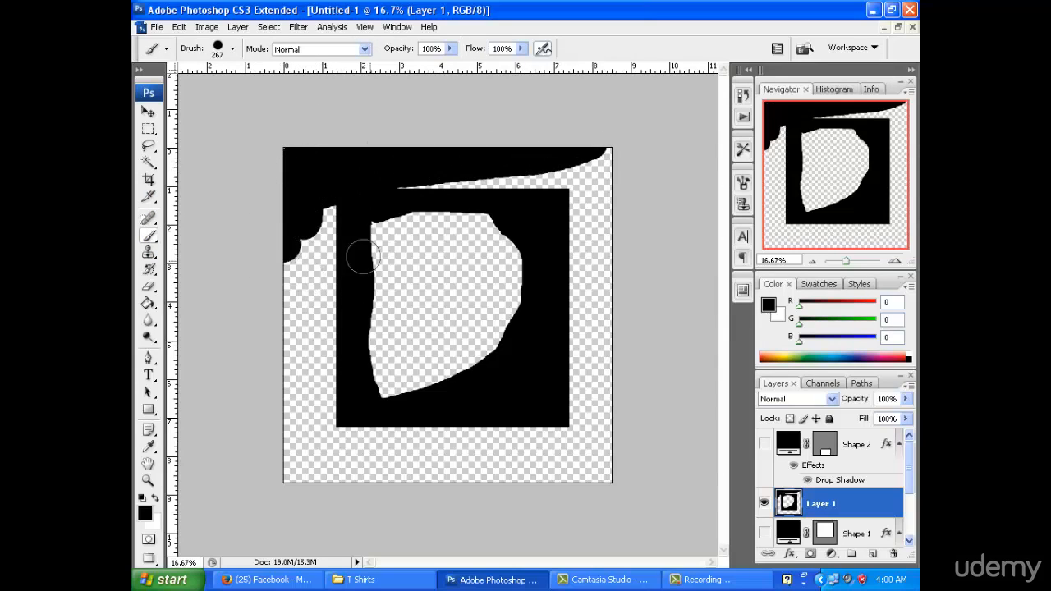
click(388, 257)
click(467, 252)
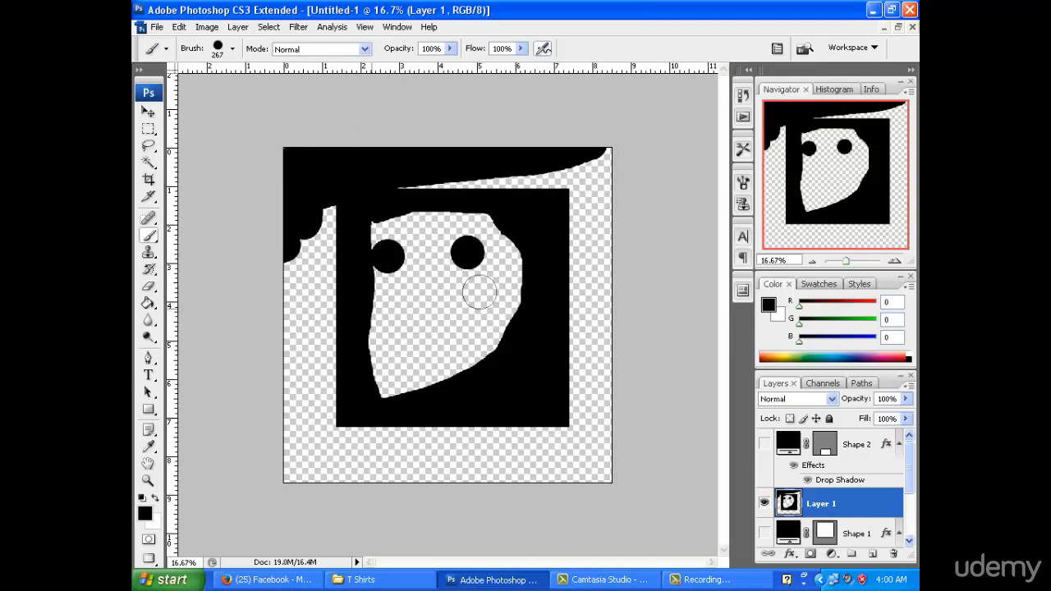
Brush a thick black smile below the two dots and thin it down with the Eraser
mouse_move(495, 289)
mouse_down()
mouse_move(472, 323)
mouse_move(394, 319)
mouse_up()
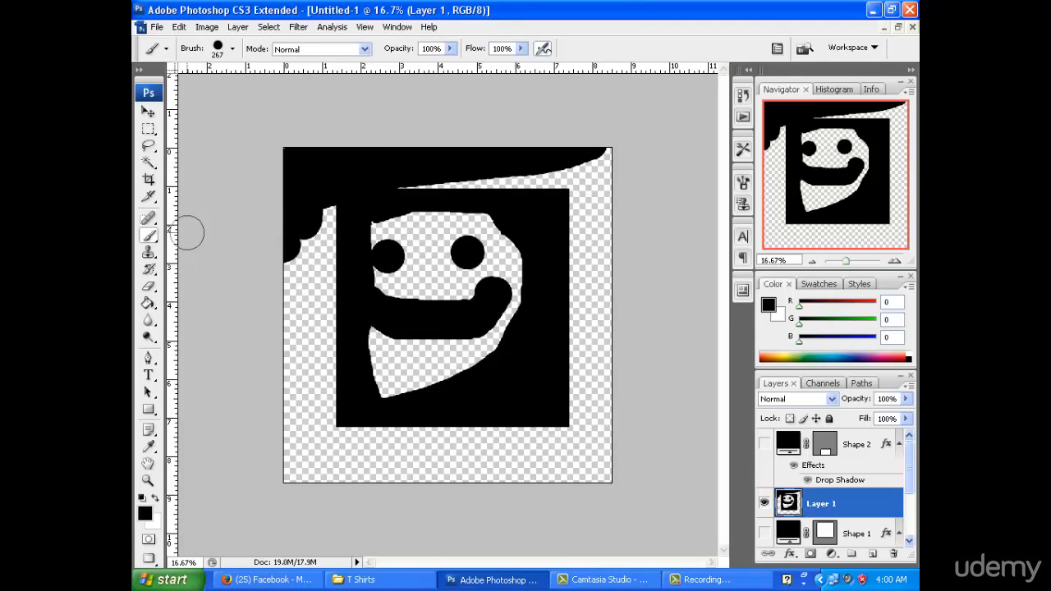
click(151, 288)
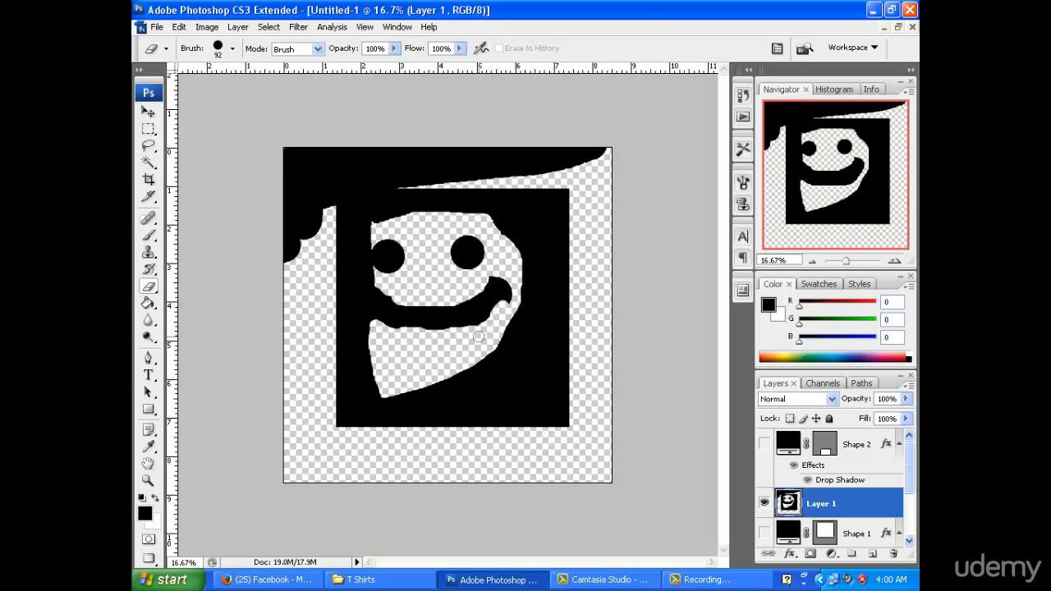
drag(478, 336, 475, 305)
Erase the black in the canvas's upper-left corner, tooth gaps in the smile, a hooked ear outline beside the face and a strip along the canvas's top edge
mouse_move(317, 234)
mouse_down()
mouse_move(311, 143)
mouse_move(320, 292)
mouse_move(287, 125)
mouse_move(285, 297)
mouse_move(306, 216)
mouse_up()
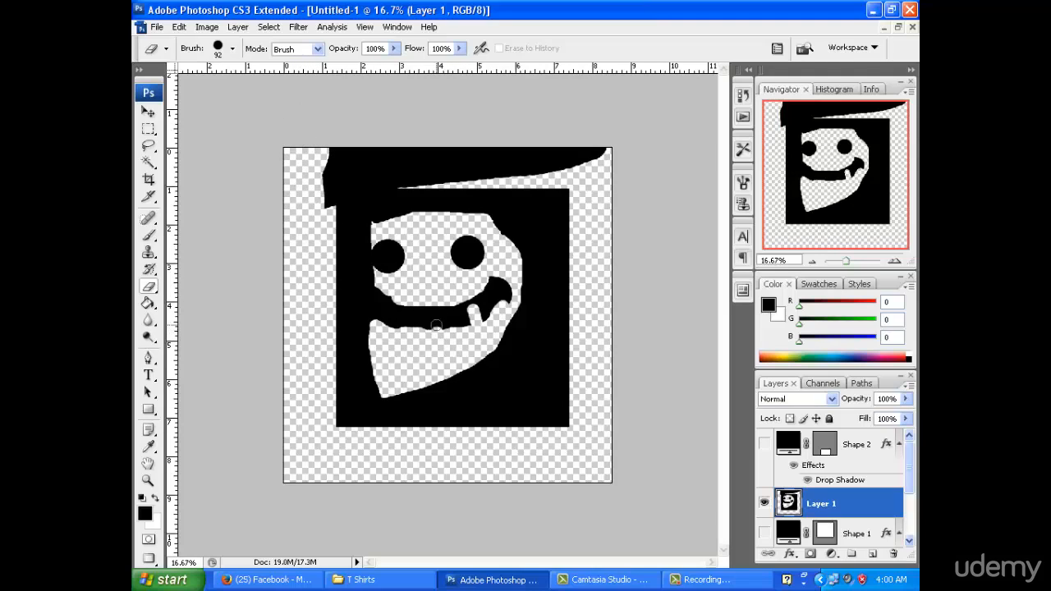
mouse_move(436, 325)
mouse_down()
mouse_move(435, 309)
mouse_move(389, 299)
mouse_up()
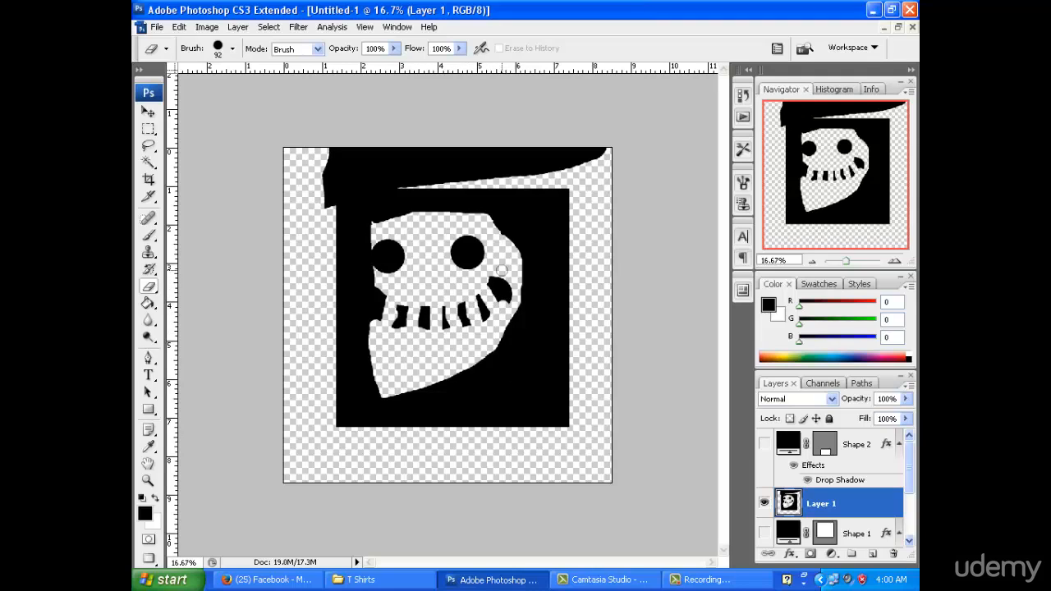
mouse_move(535, 238)
mouse_down()
mouse_move(548, 300)
mouse_move(539, 317)
mouse_move(509, 313)
mouse_up()
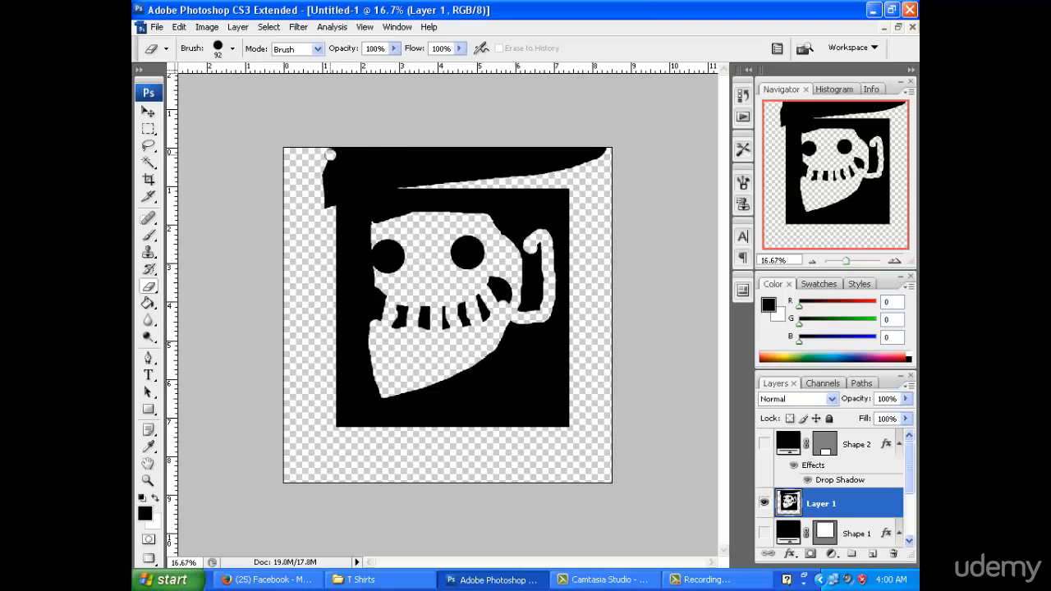
mouse_move(329, 154)
mouse_down()
mouse_move(409, 133)
mouse_move(493, 146)
mouse_move(387, 161)
mouse_move(341, 153)
mouse_move(442, 148)
mouse_up()
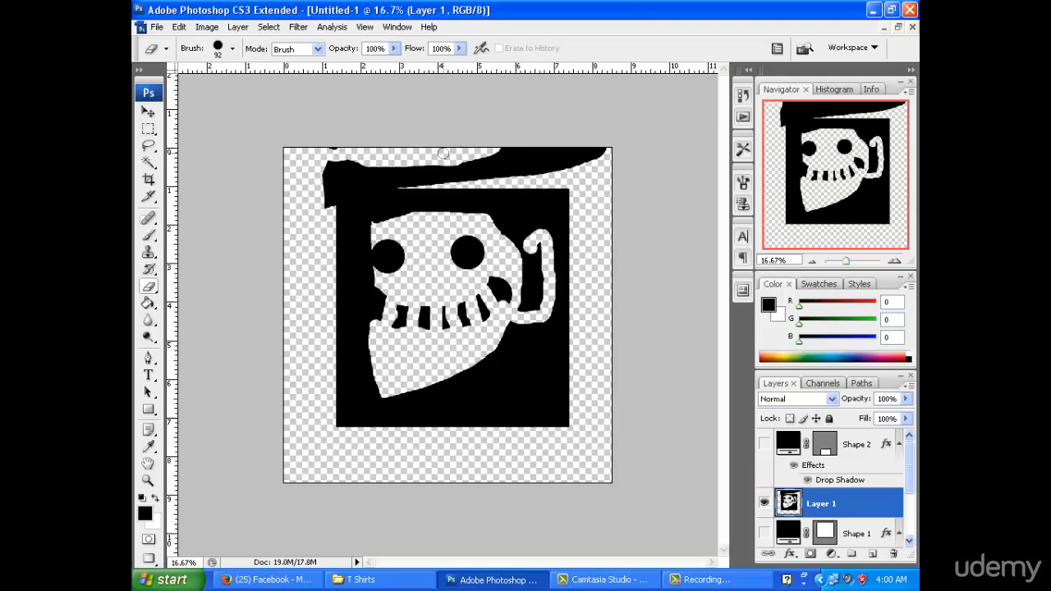
Set the foreground colour to orange #ecac26 and fill the transparent face cutout with the Paint Bucket
click(149, 306)
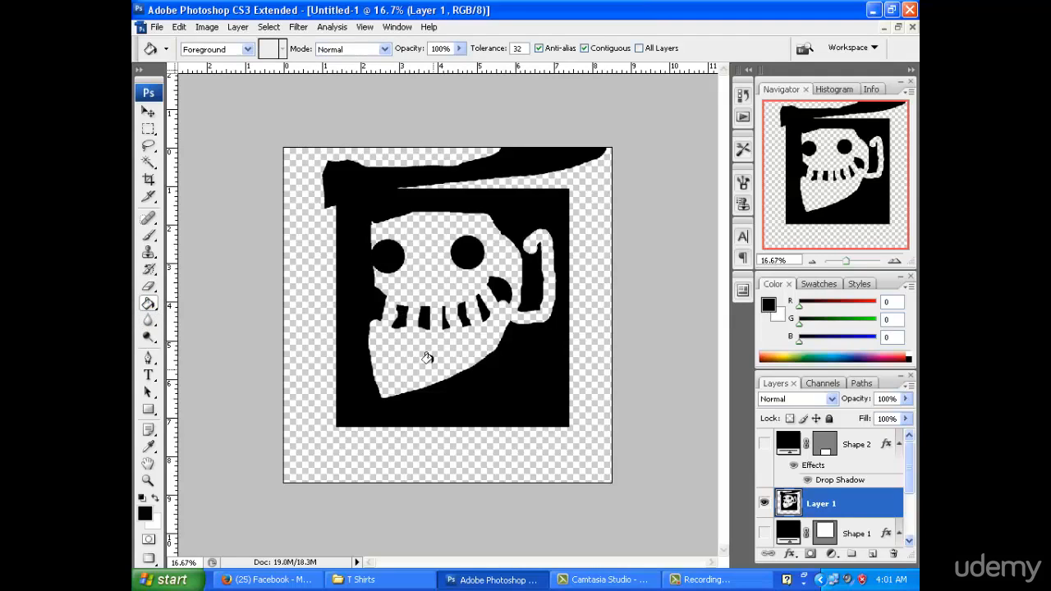
click(156, 498)
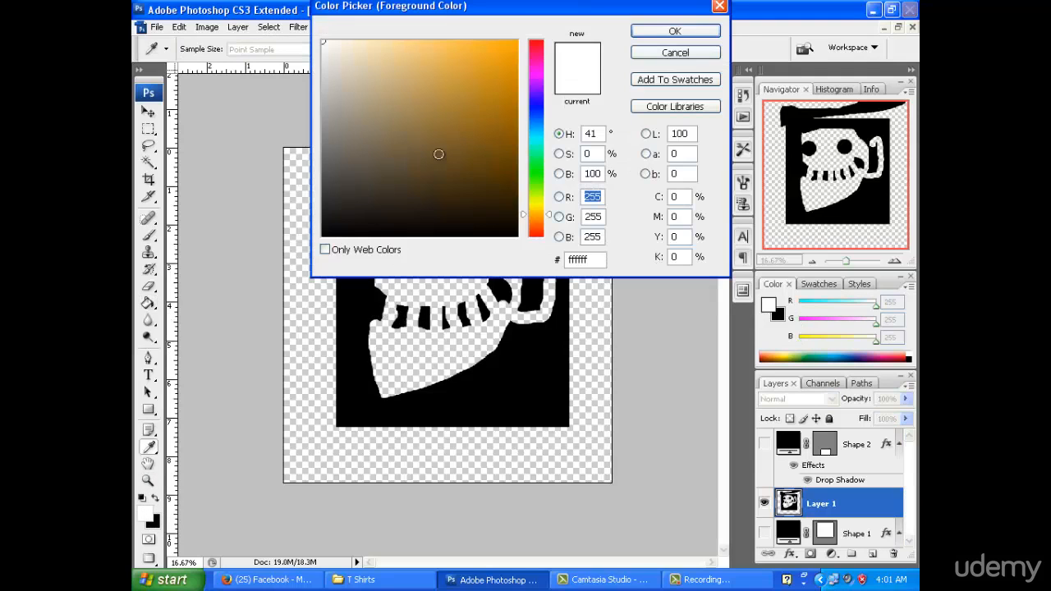
drag(448, 56, 486, 54)
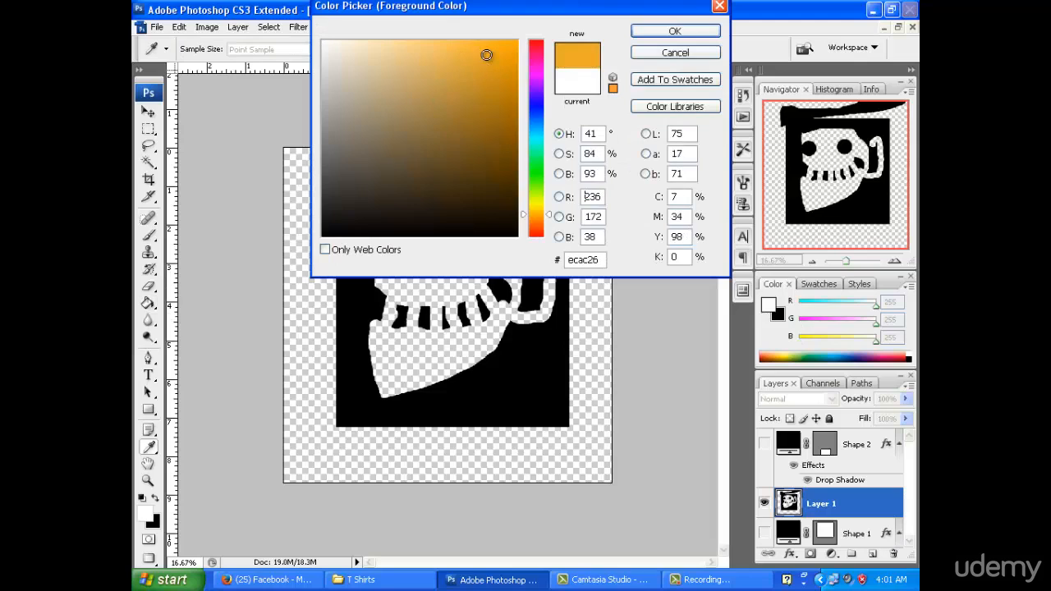
click(650, 35)
key(g)
click(397, 351)
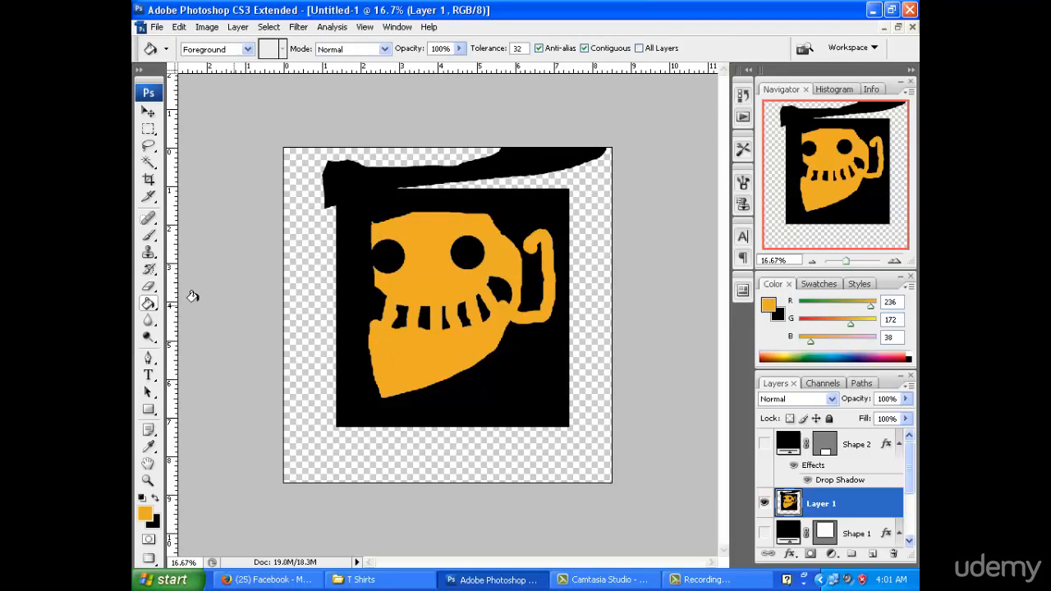
Draw a closed orange Pen shape with one curved side across the black square's left edge, beside the face
click(148, 321)
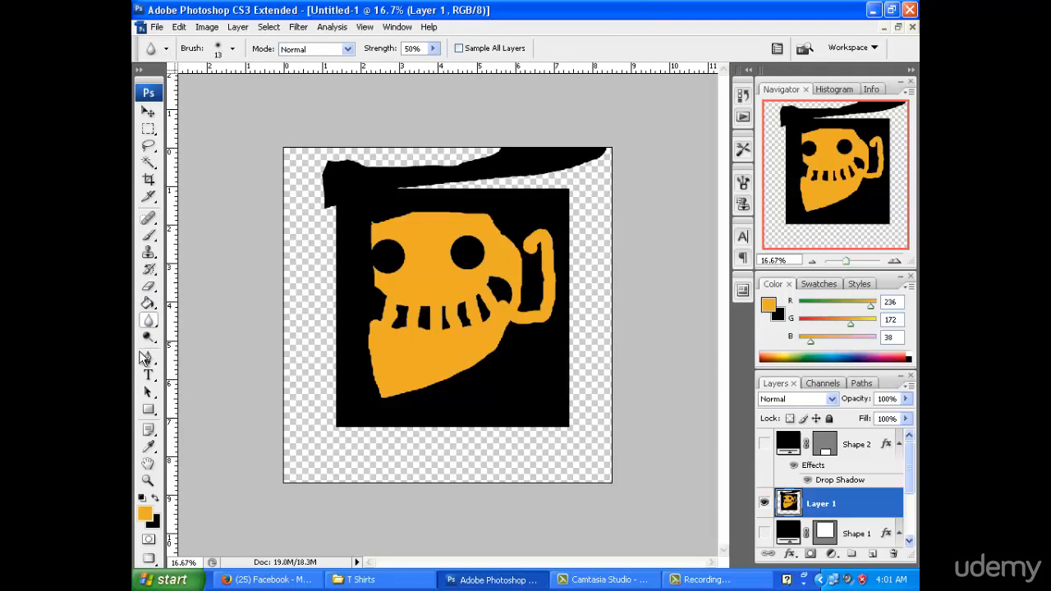
click(148, 358)
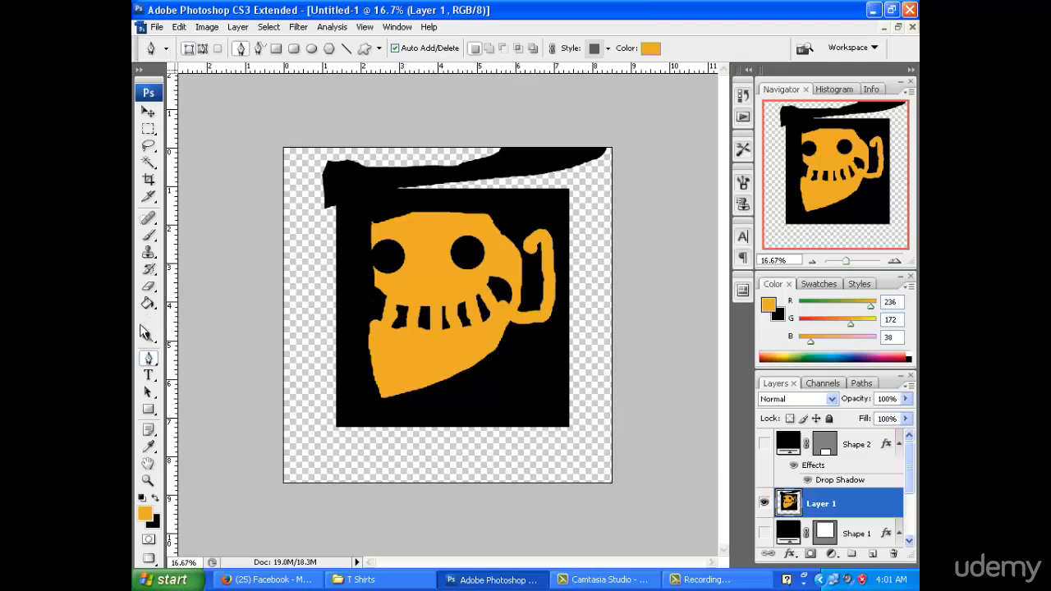
click(310, 248)
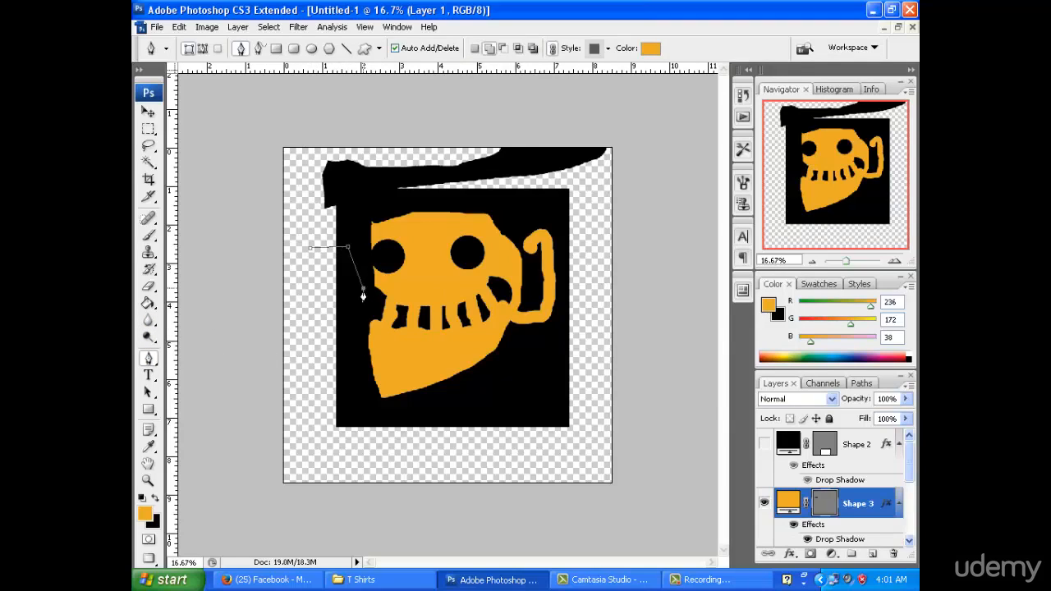
drag(363, 291, 356, 319)
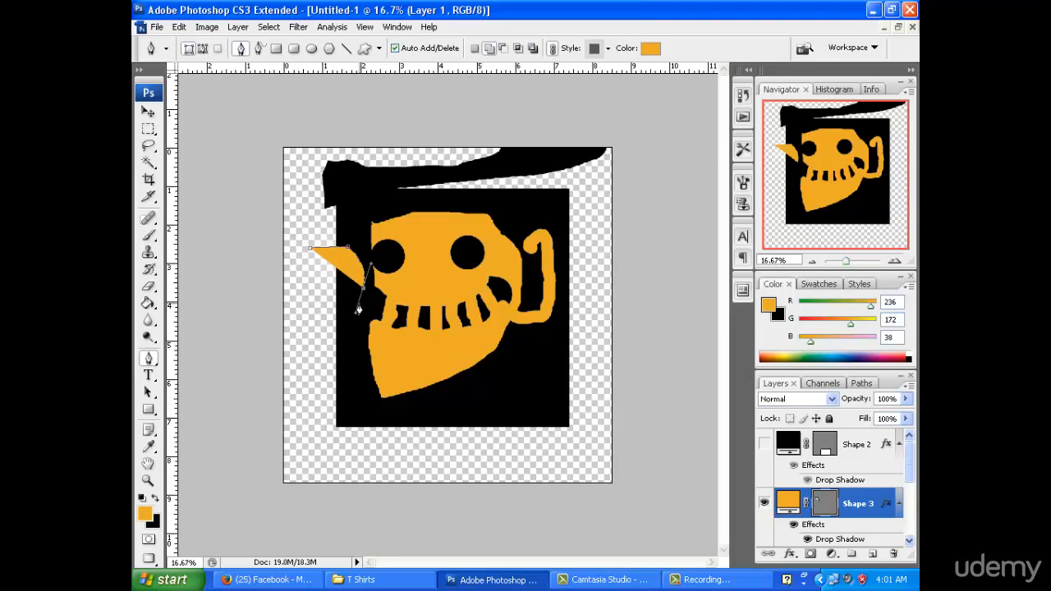
scroll(396, 304, up, 3)
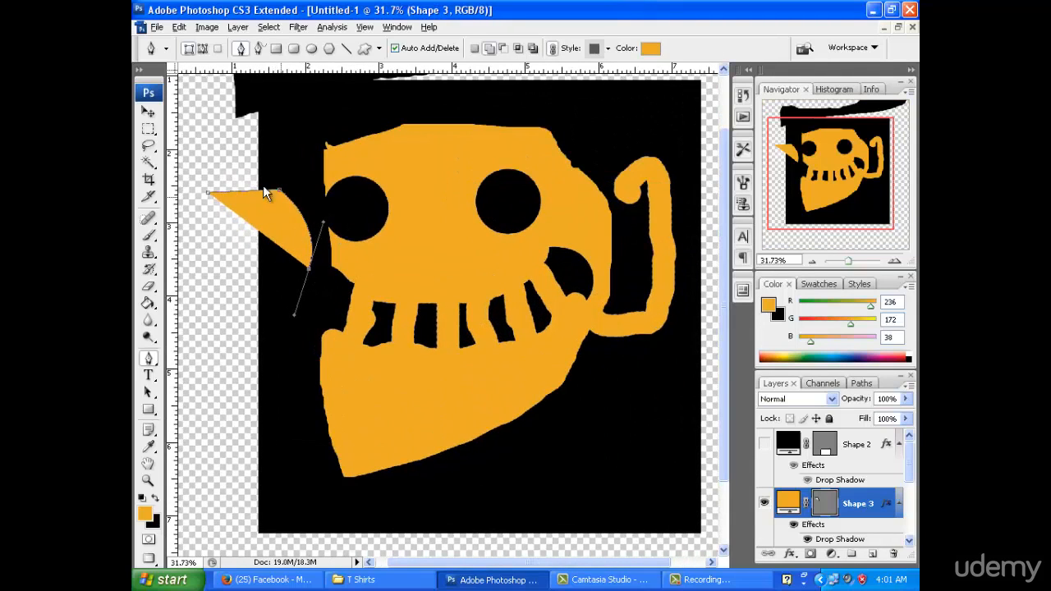
click(292, 339)
click(249, 294)
click(213, 245)
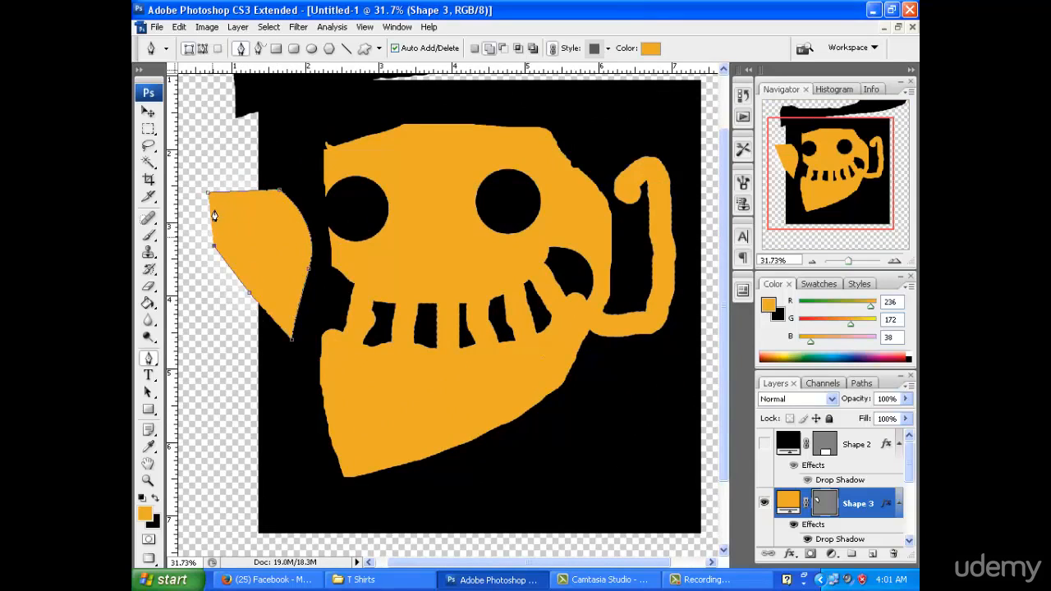
click(206, 200)
Draw a closed, slanted orange Pen shape with a hooked lower end and a sharp notch in the black square's lower-right corner
scroll(481, 241, down, 3)
click(610, 312)
drag(661, 378, 581, 502)
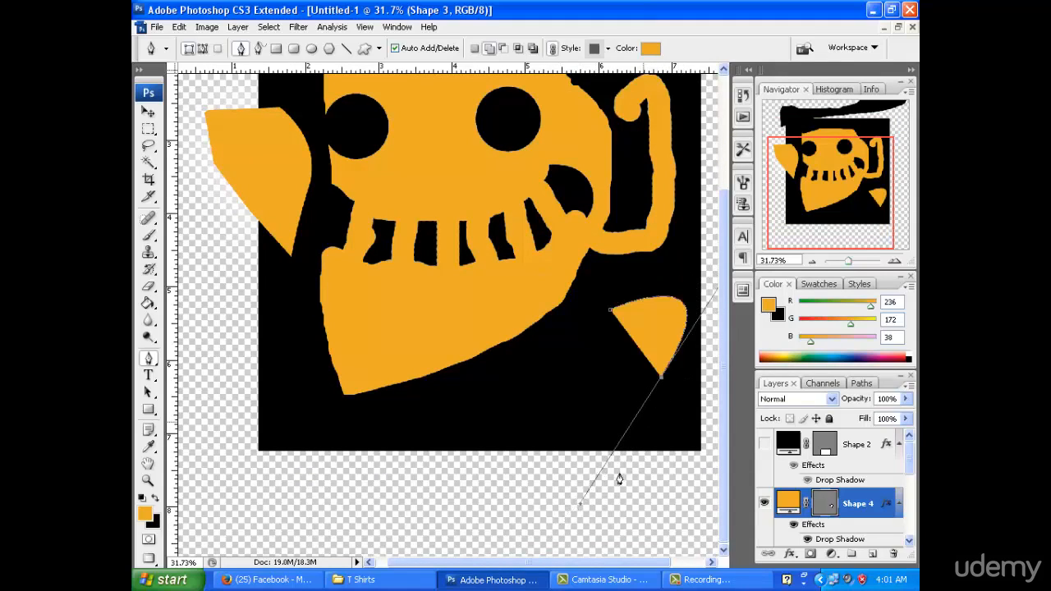
drag(606, 563, 641, 563)
drag(678, 253, 728, 122)
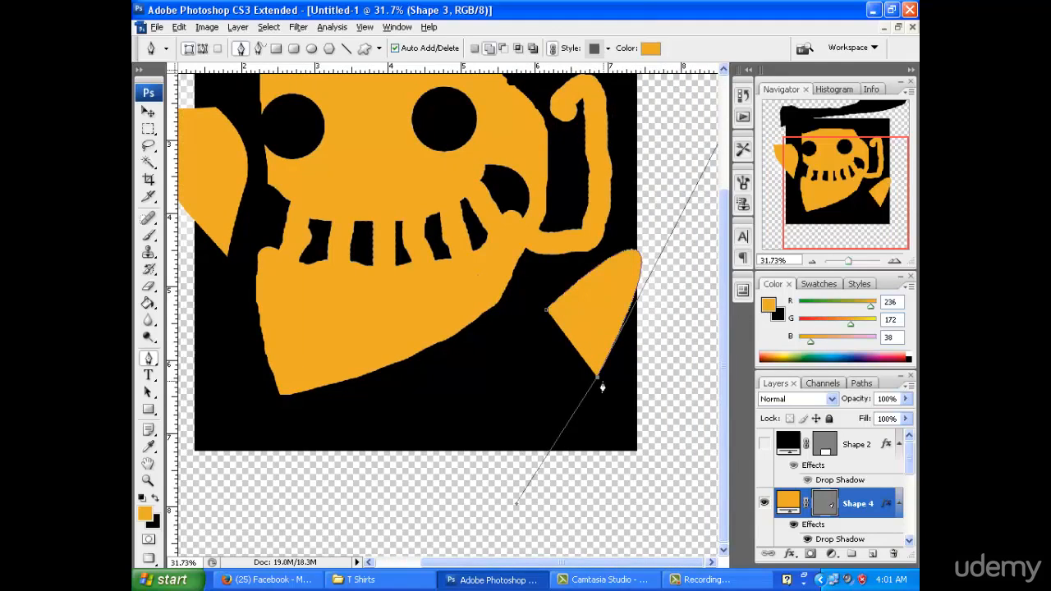
drag(507, 395, 539, 344)
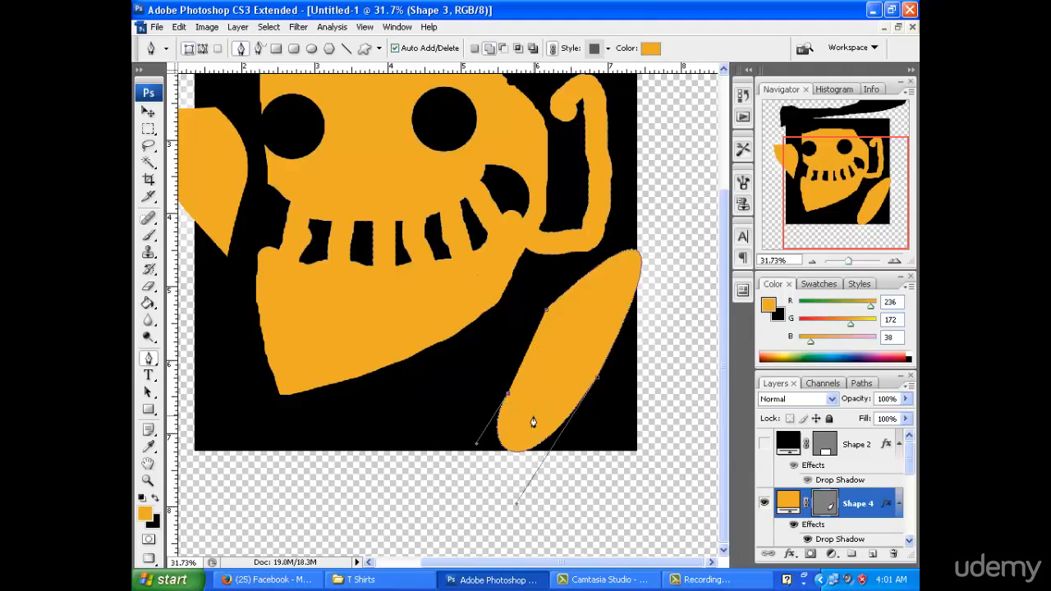
drag(533, 422, 517, 359)
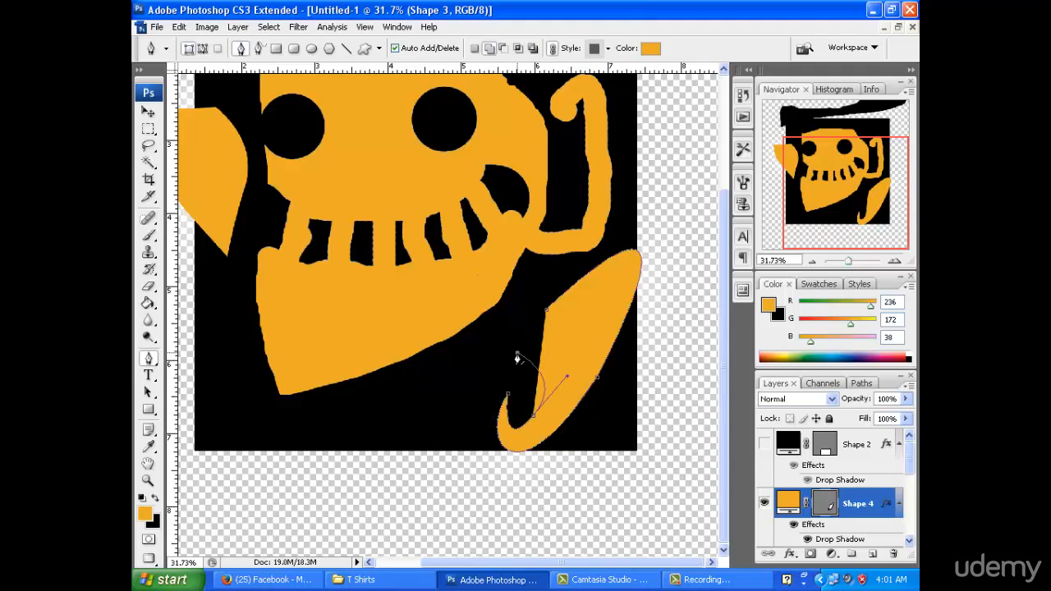
click(517, 353)
click(560, 337)
click(514, 333)
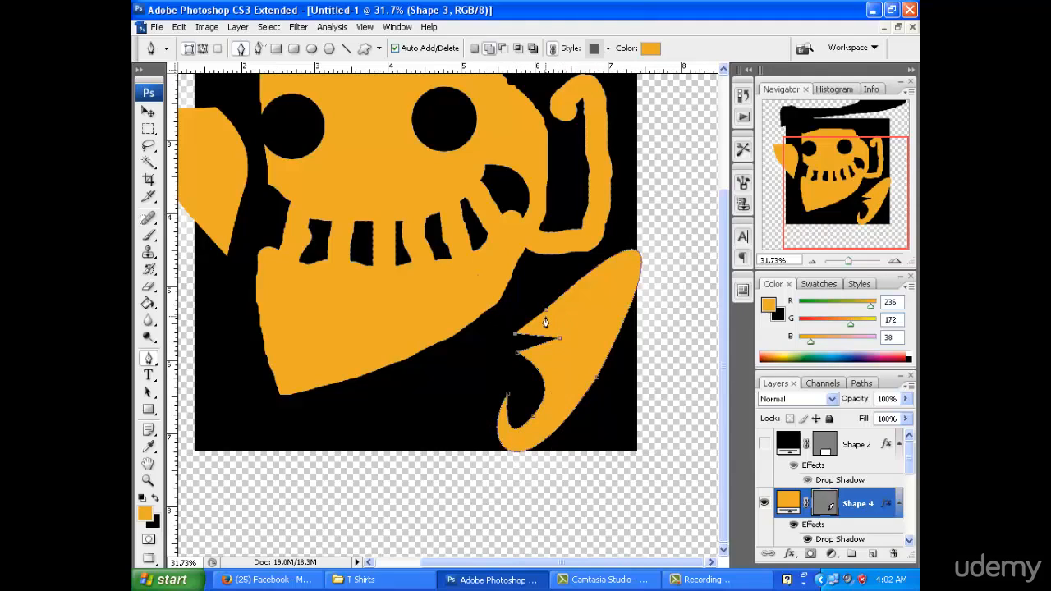
click(547, 317)
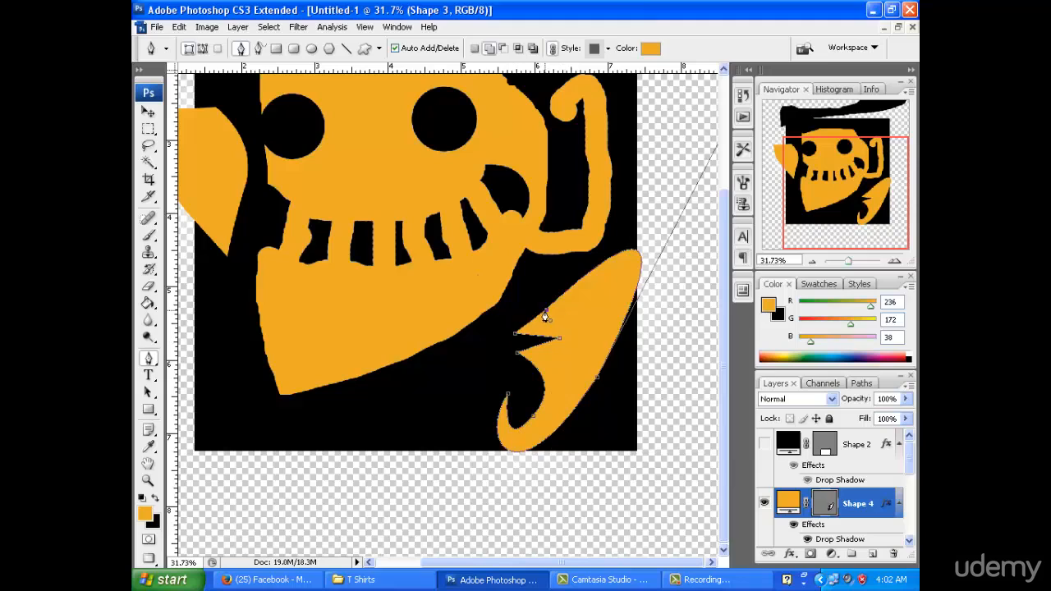
Draw a rounded orange Pen shape below the chin, extending past the black square's bottom edge
click(459, 376)
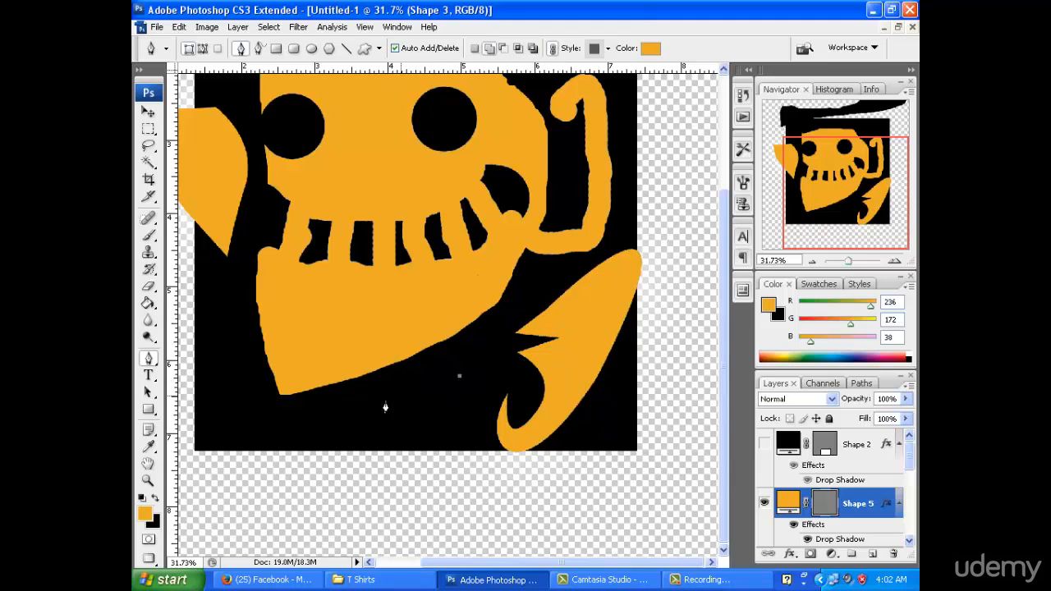
click(279, 408)
click(261, 357)
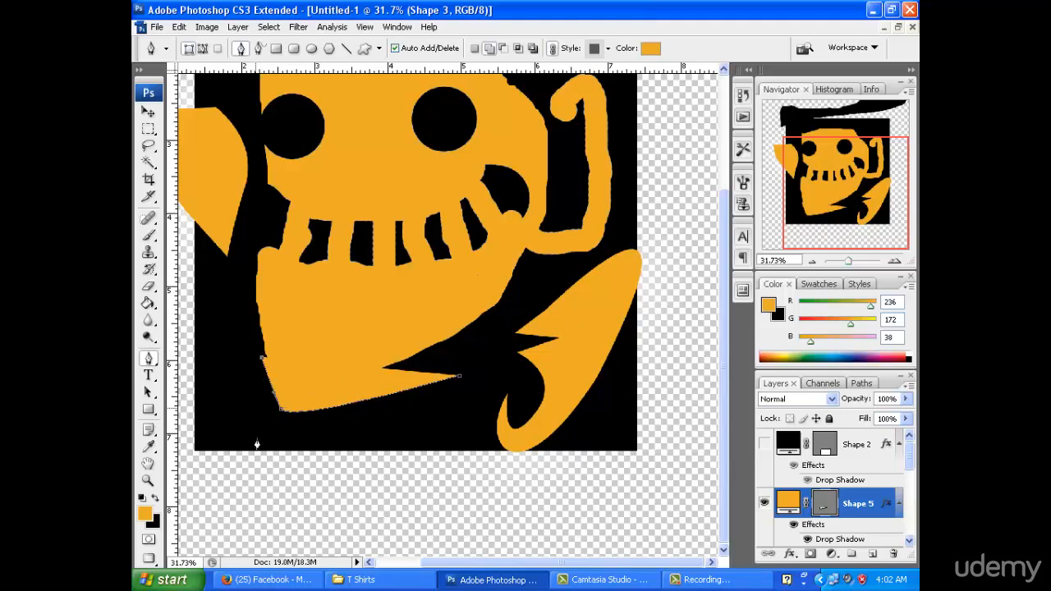
drag(309, 501, 374, 543)
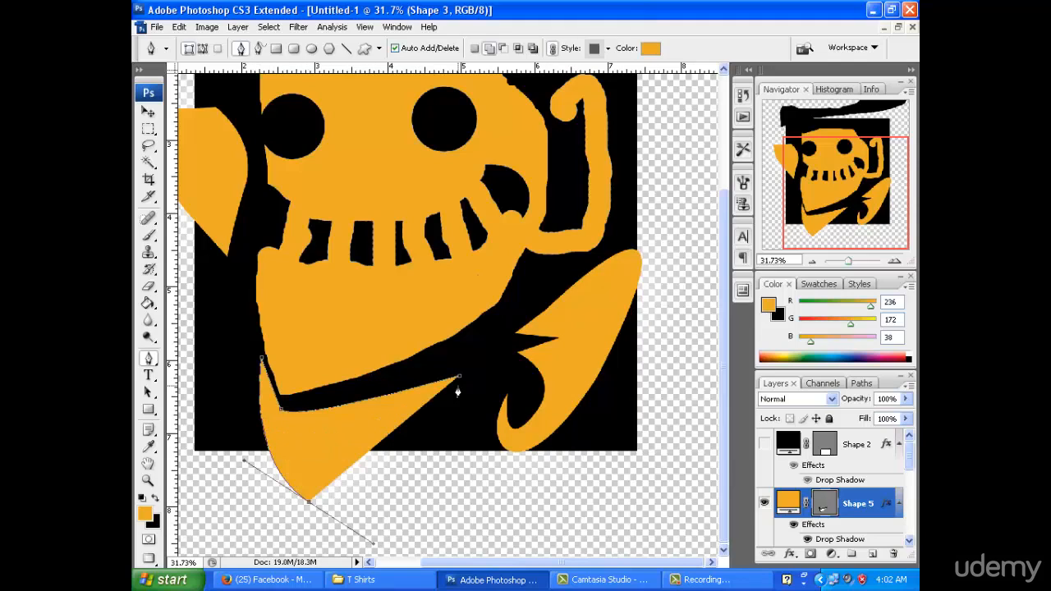
drag(459, 377, 496, 295)
Draw a small four-sided orange pupil inside each black eye with the Pen tool
click(445, 103)
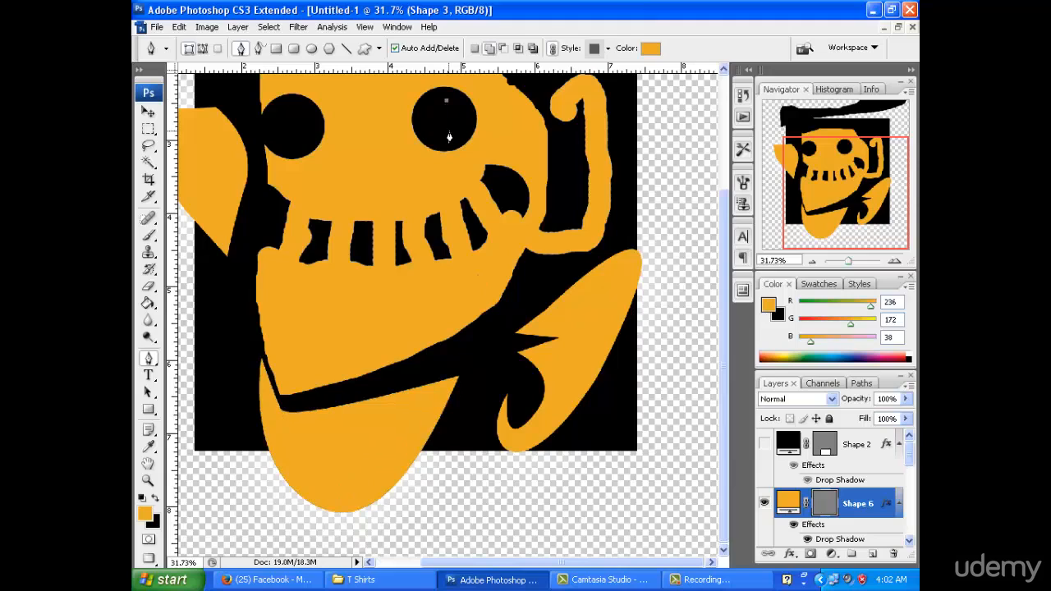
click(434, 135)
click(435, 108)
click(444, 106)
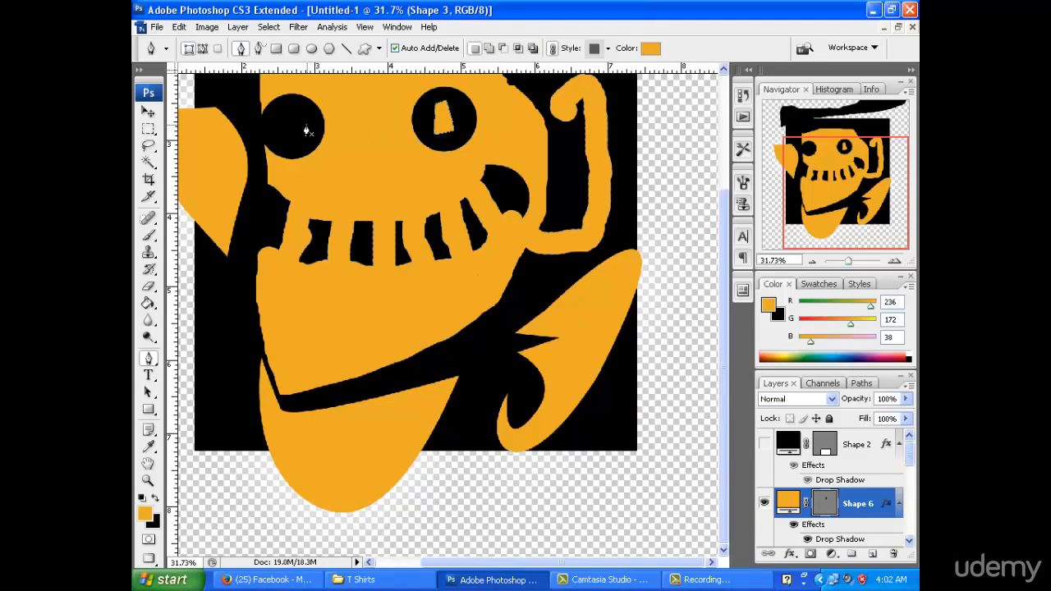
click(303, 111)
click(285, 141)
click(289, 110)
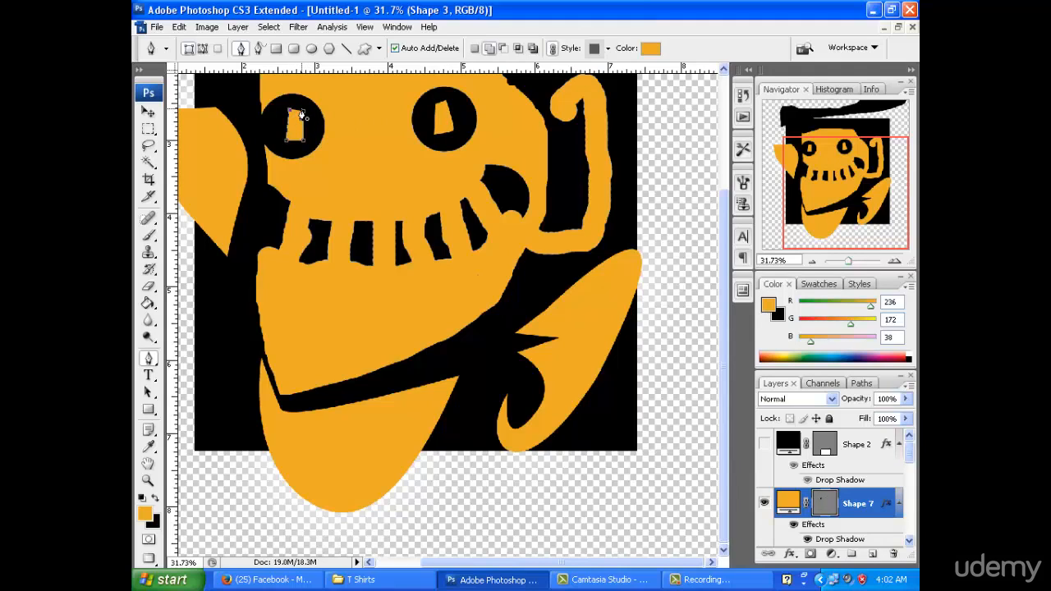
click(302, 112)
Swap the foreground colour to black and add the text HELLO in 181.94 pt Futura at the canvas's lower right
click(149, 375)
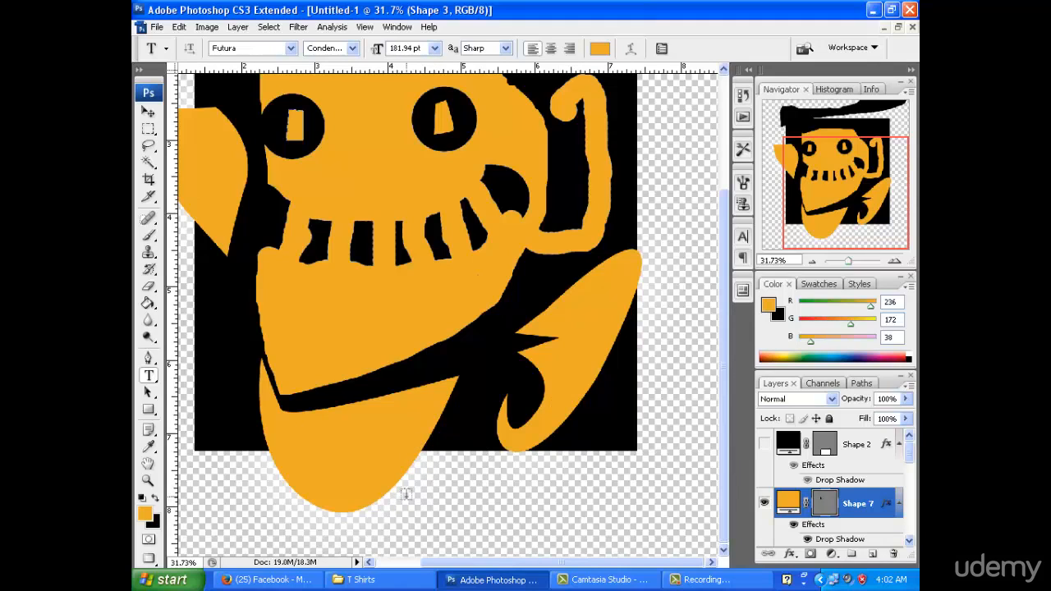
click(156, 498)
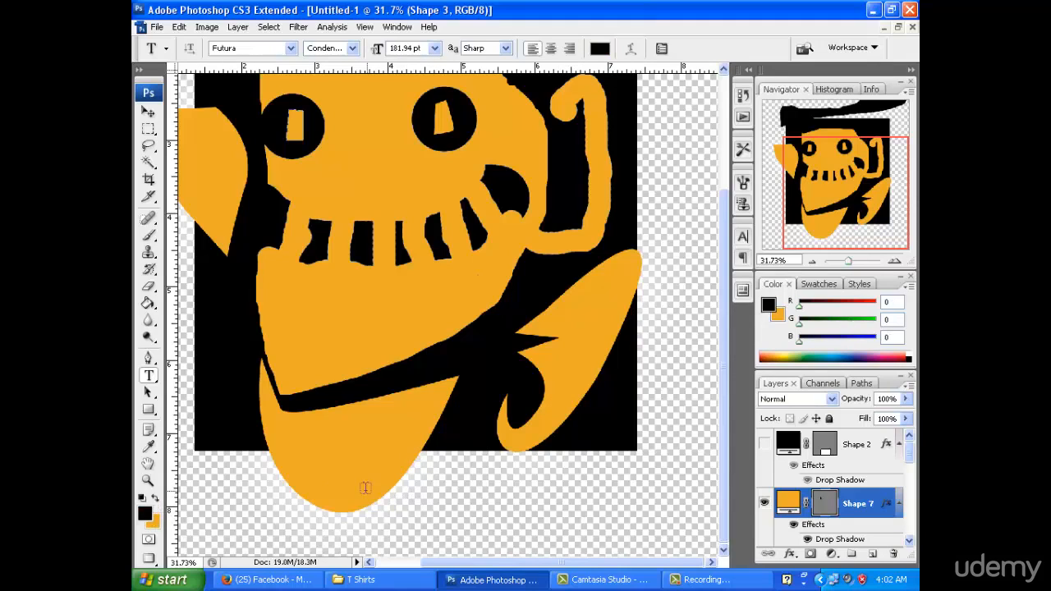
click(437, 499)
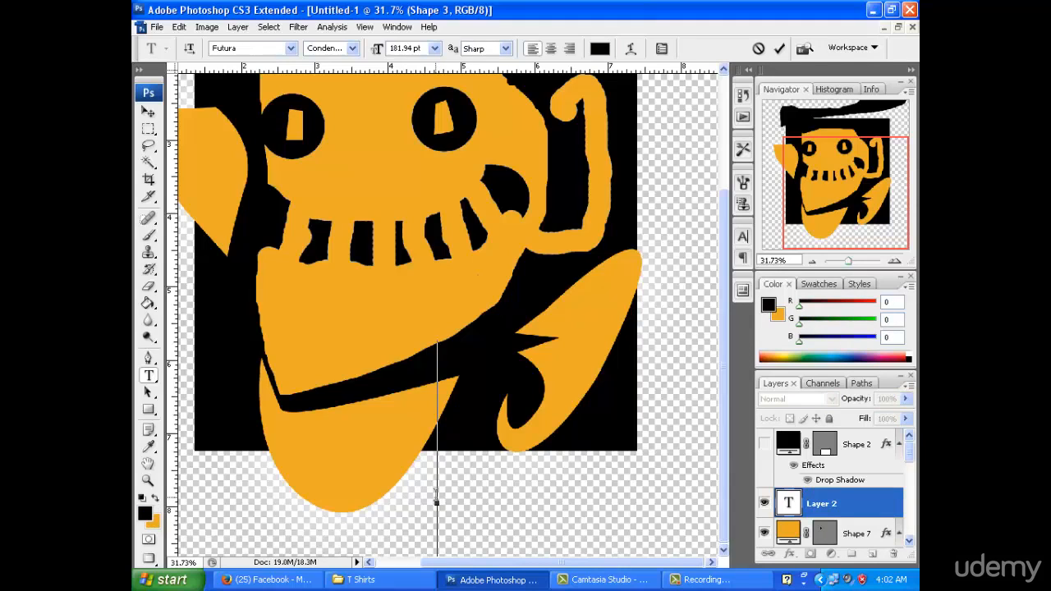
text(THE)
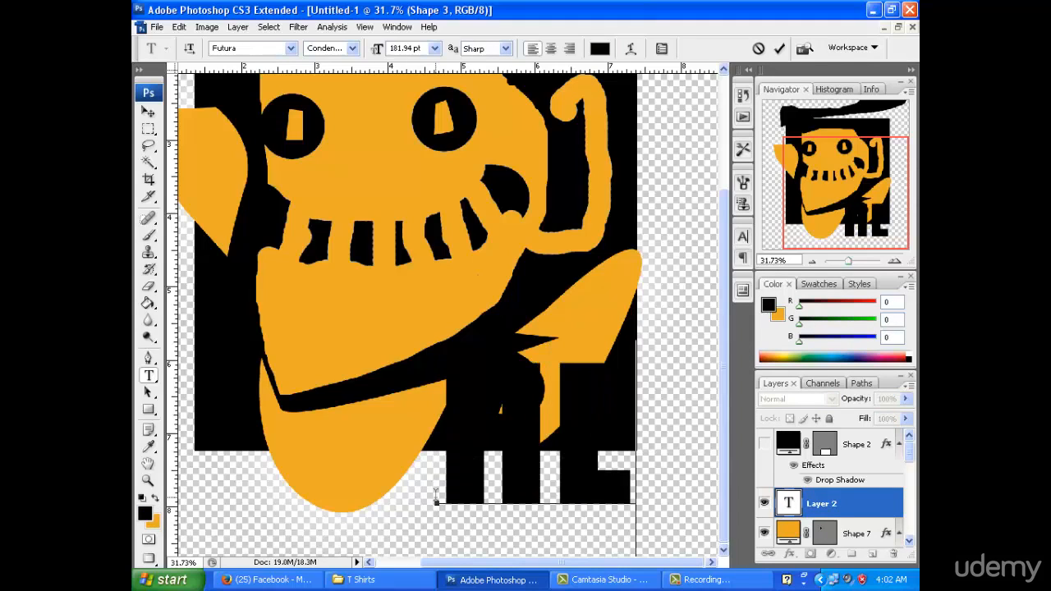
text(L)
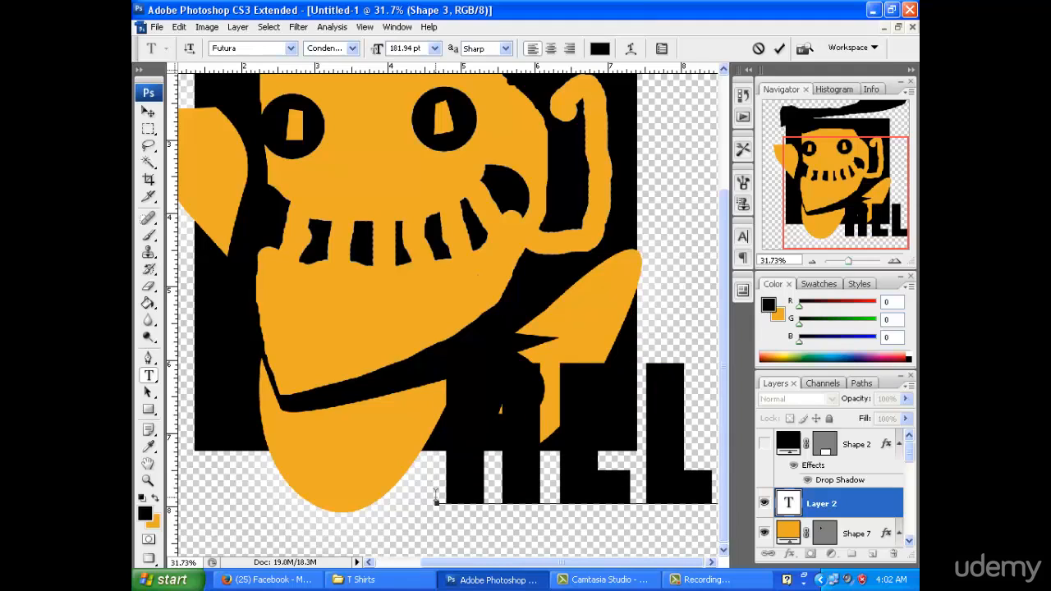
click(148, 111)
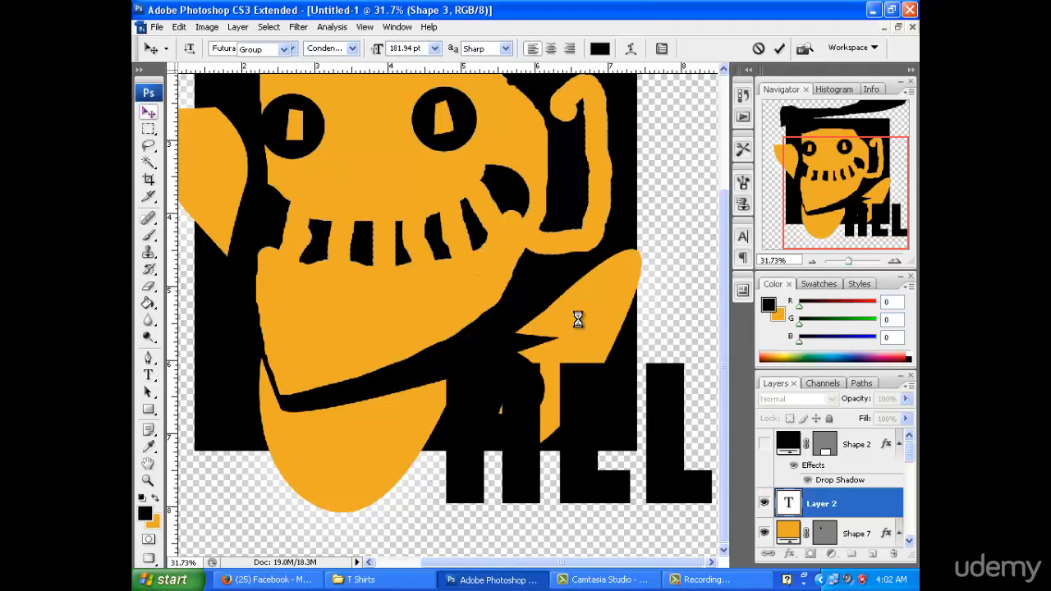
key(ctrl+0)
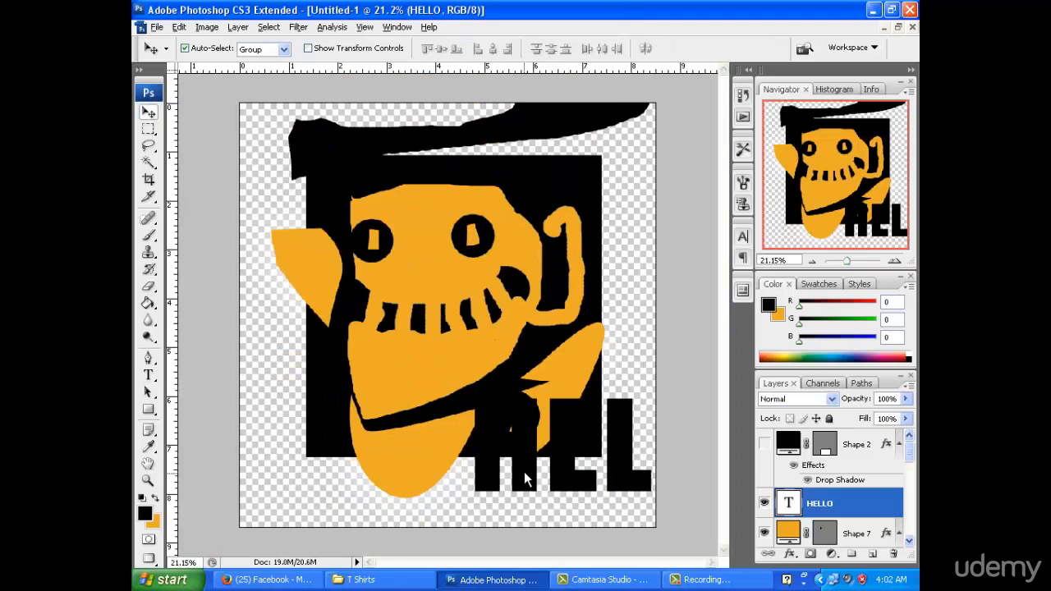
Centre the HELLO text along the canvas bottom and give it a white drop shadow in Normal blend mode
drag(526, 480, 349, 492)
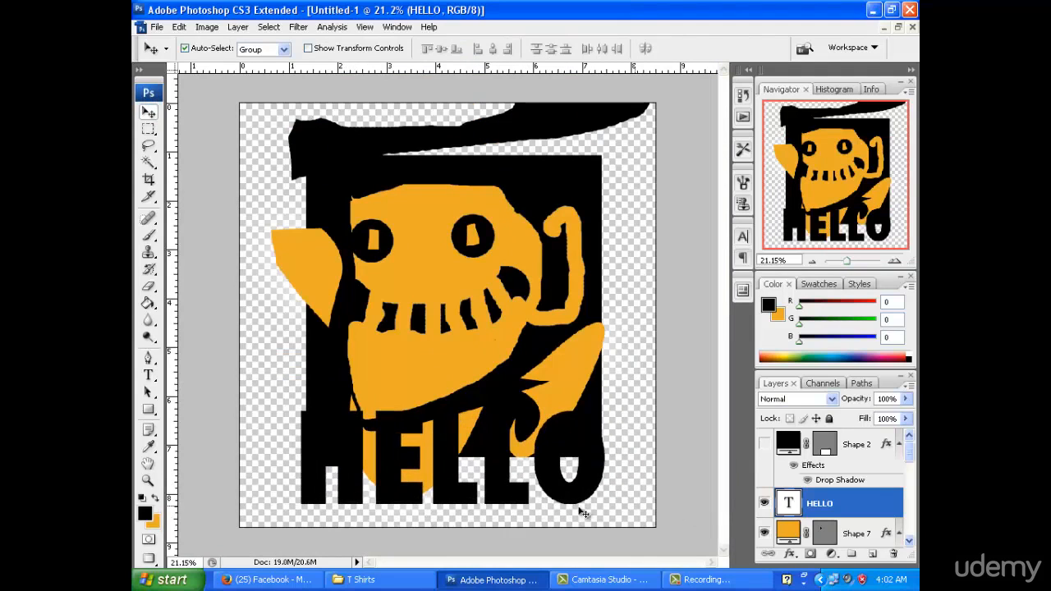
double_click(858, 511)
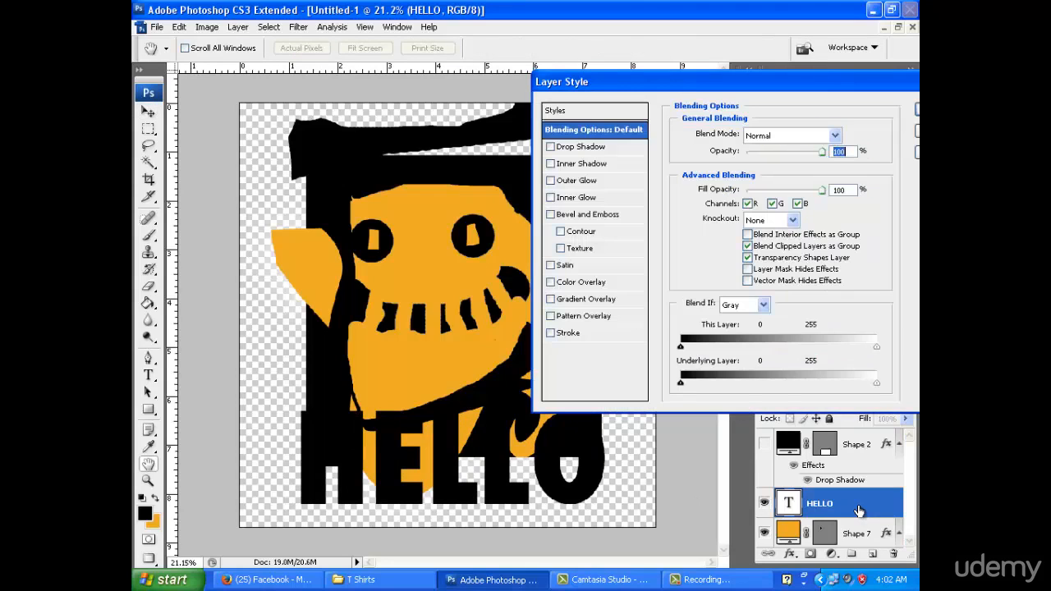
click(616, 146)
click(836, 136)
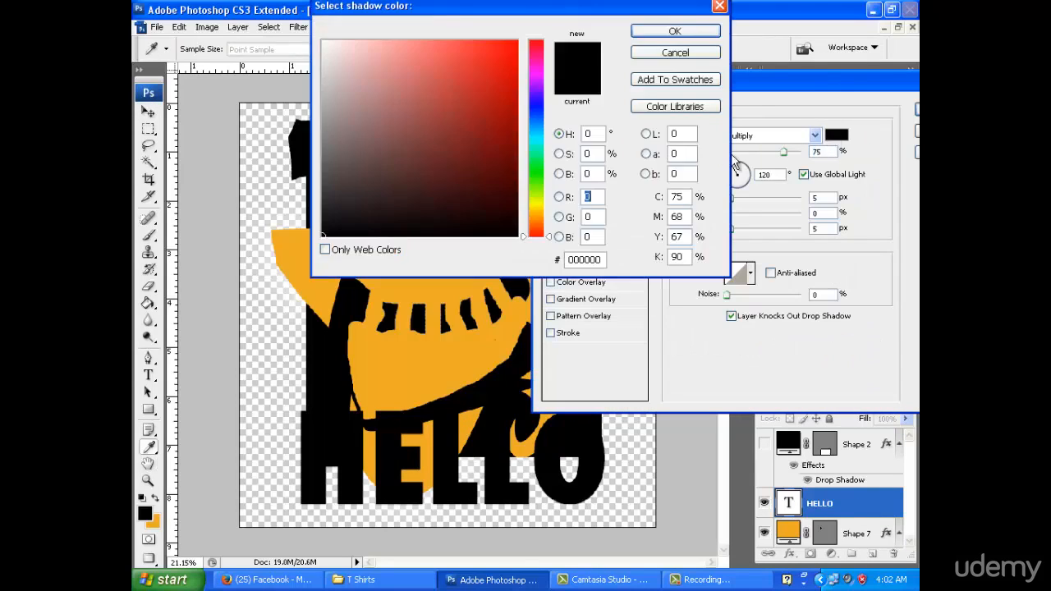
mouse_move(470, 144)
mouse_down()
mouse_move(336, 65)
mouse_move(324, 41)
mouse_up()
click(696, 33)
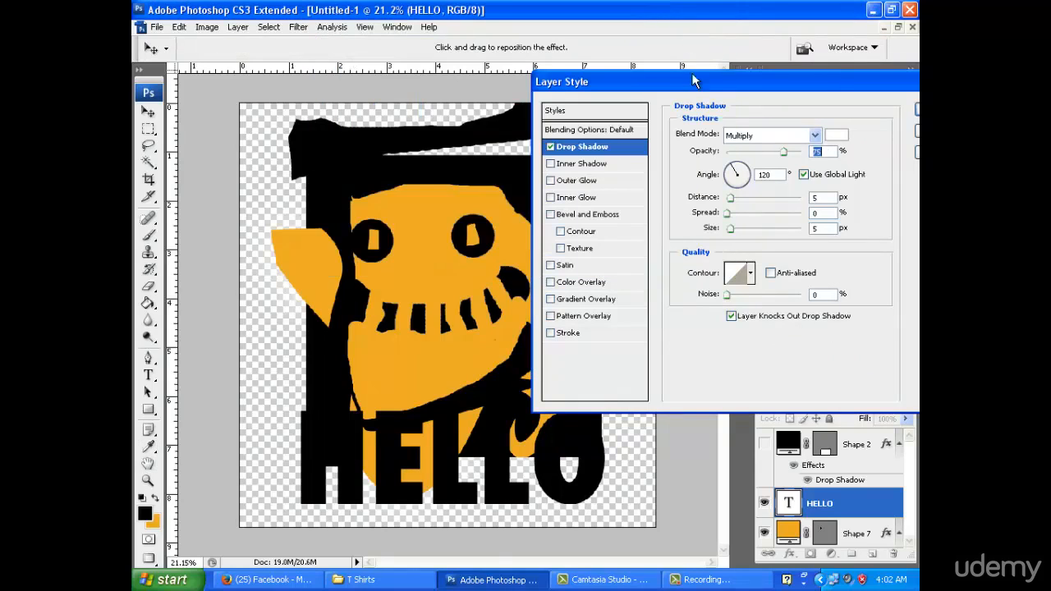
click(814, 136)
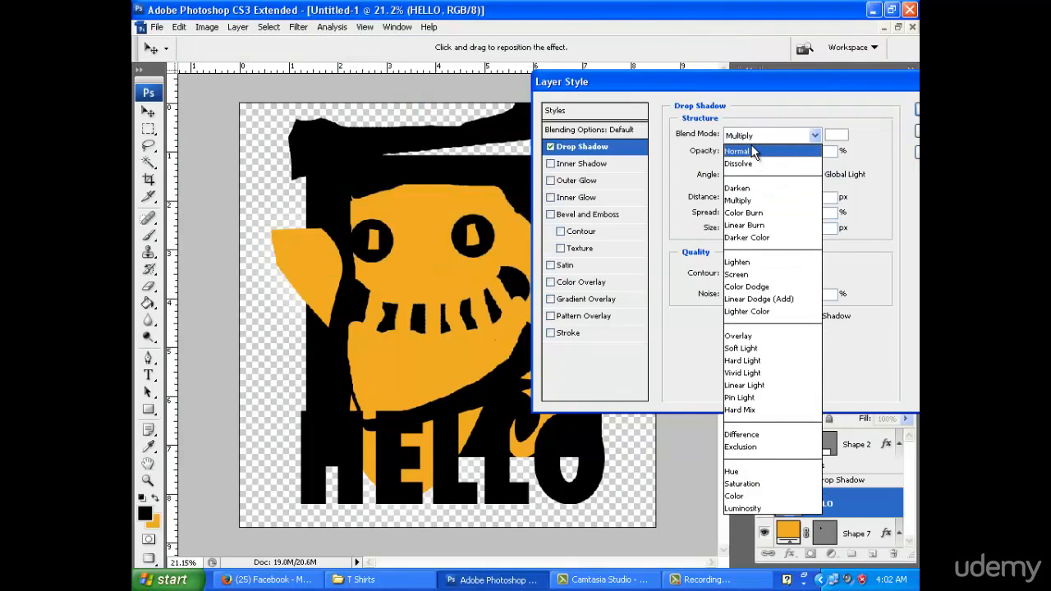
click(737, 151)
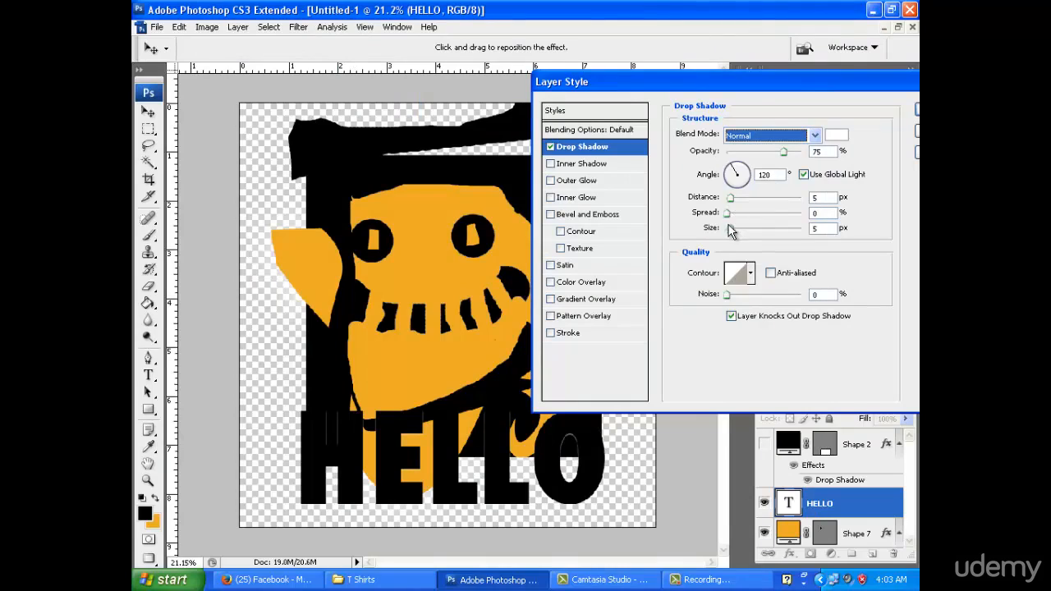
Set the HELLO drop shadow to 100% opacity, 0 px distance, 100% spread and 46 px size, and apply it
drag(727, 214, 870, 213)
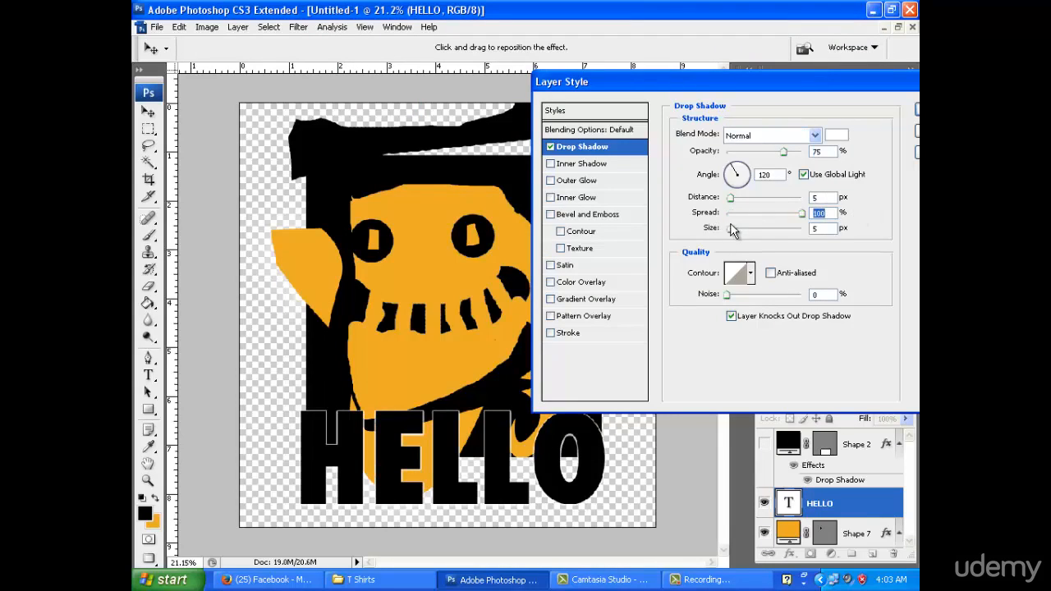
drag(730, 199, 745, 232)
drag(783, 152, 833, 148)
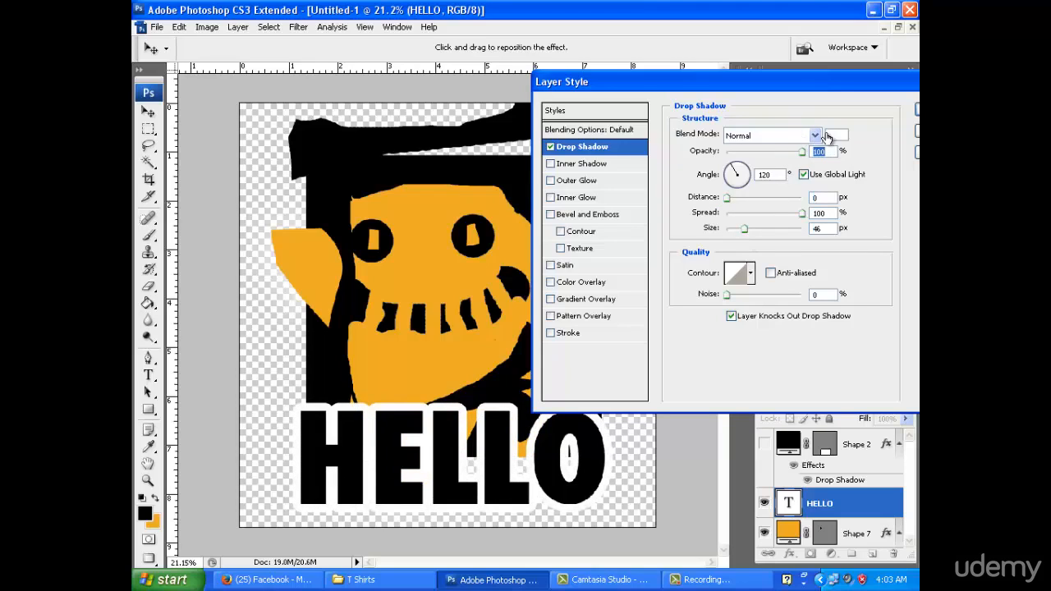
click(917, 109)
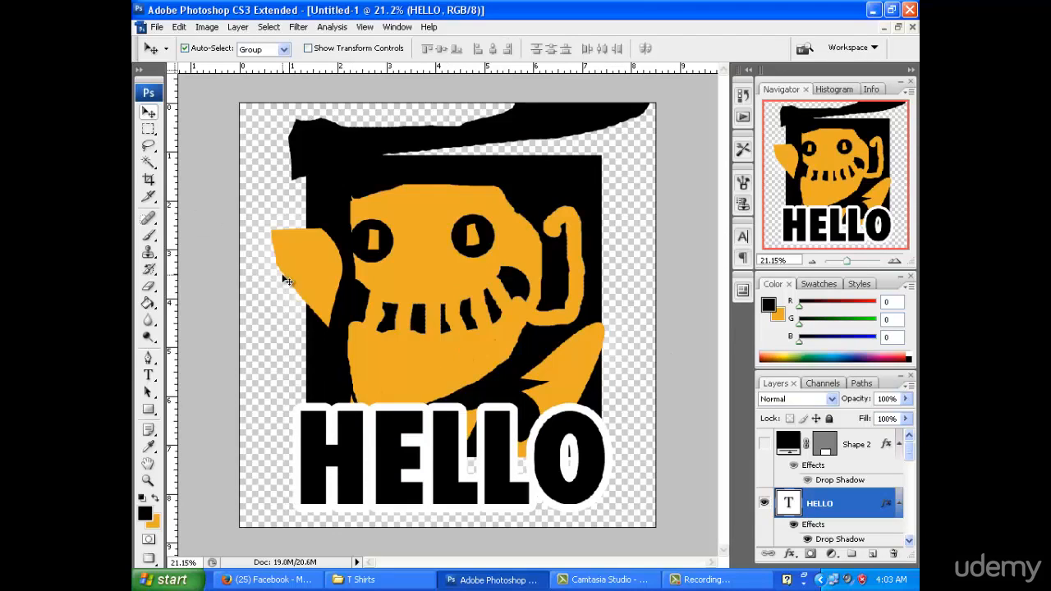
Draw black rectangles: a tall narrow bar on each side of the face and a short horizontal bar at each upper side
click(148, 410)
drag(250, 309, 276, 473)
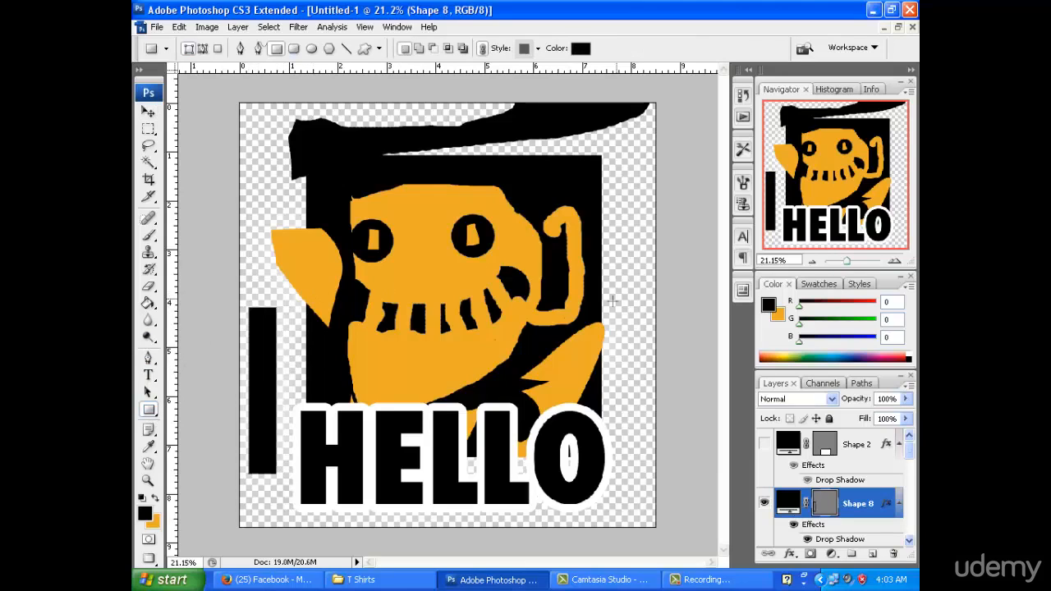
drag(622, 293, 643, 461)
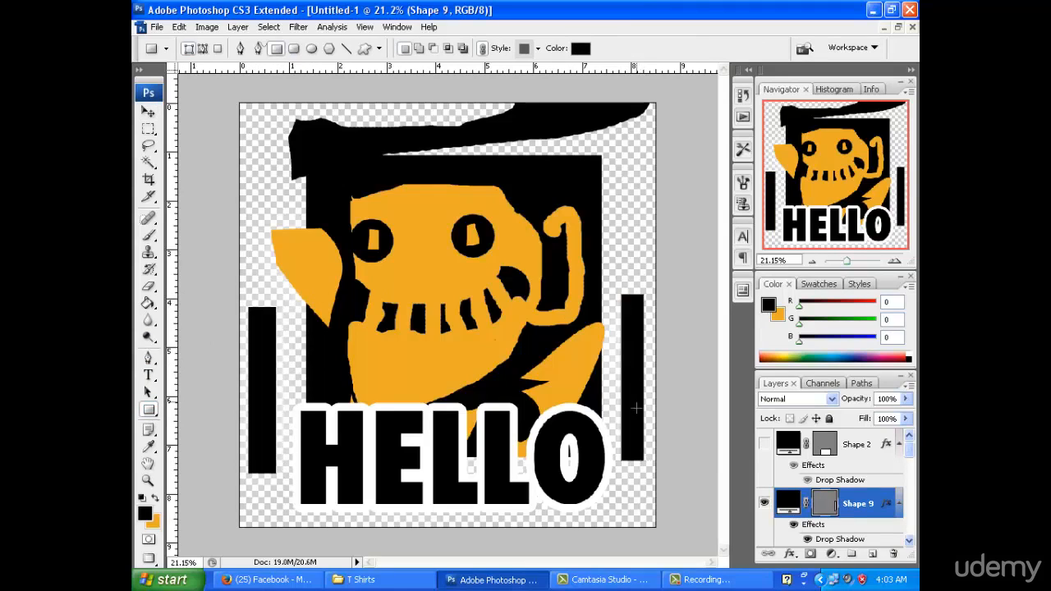
drag(604, 154, 545, 162)
drag(260, 152, 314, 177)
Swap the foreground colour to orange and draw a small rectangle on the left black bar, coloured ecac26
click(155, 497)
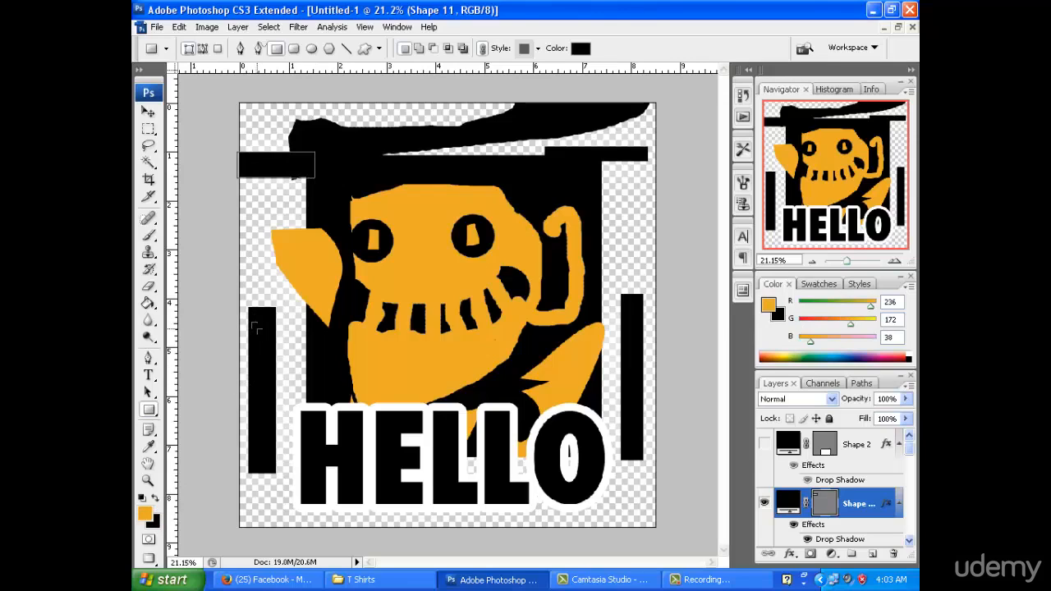
drag(268, 335, 268, 335)
click(254, 347)
click(415, 187)
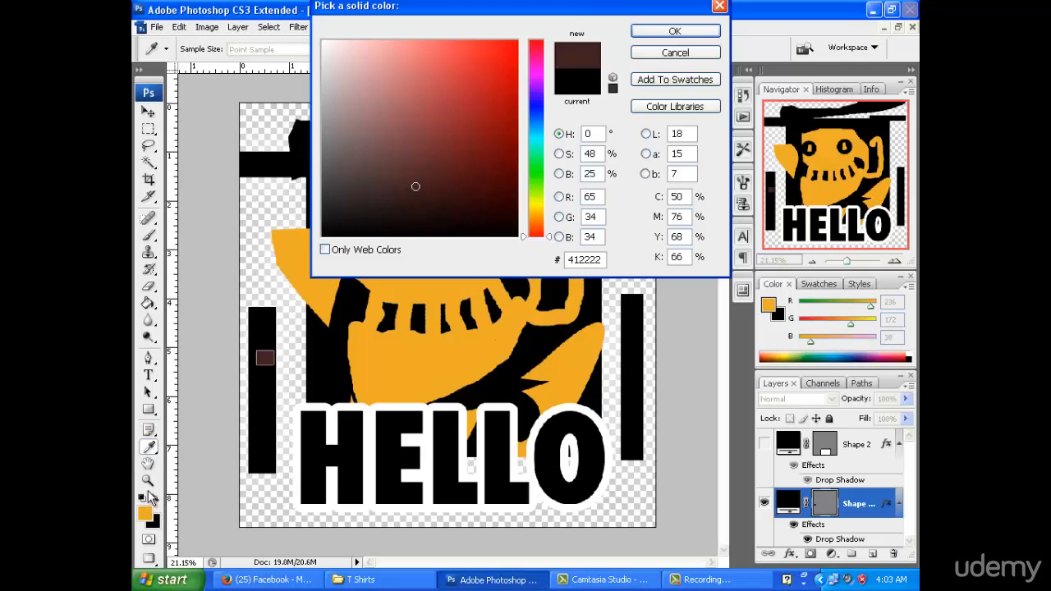
click(146, 511)
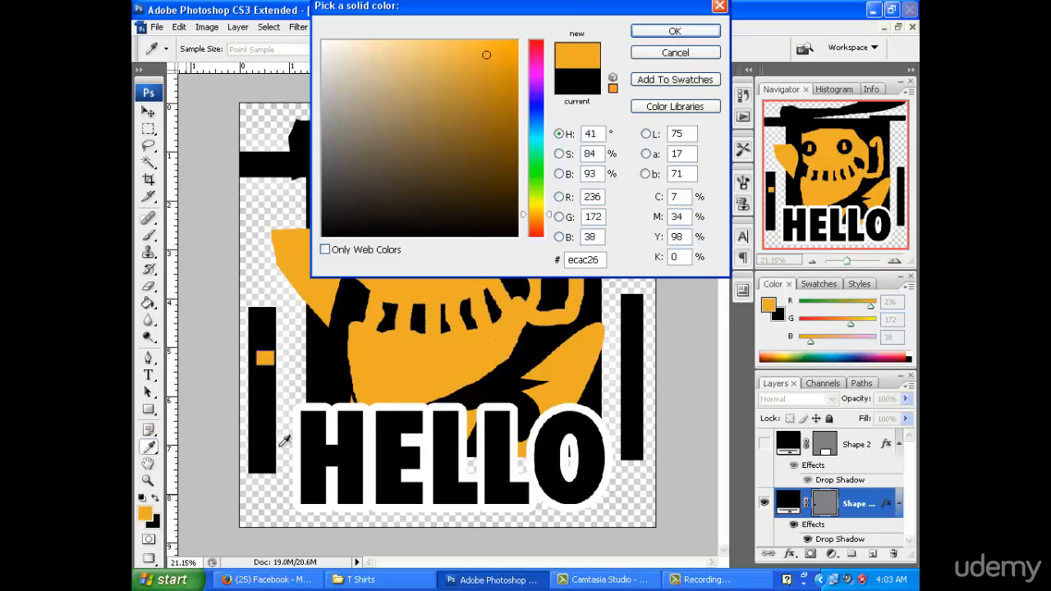
click(674, 31)
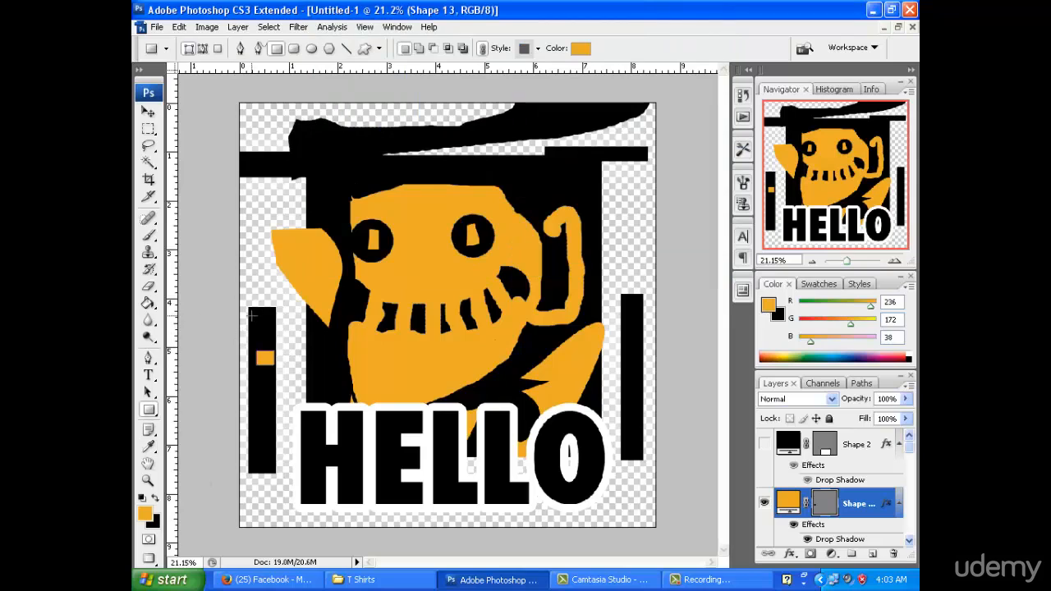
Draw three more small orange rectangles on the left bar, one above and two below the first
drag(267, 333, 269, 334)
drag(276, 404, 275, 406)
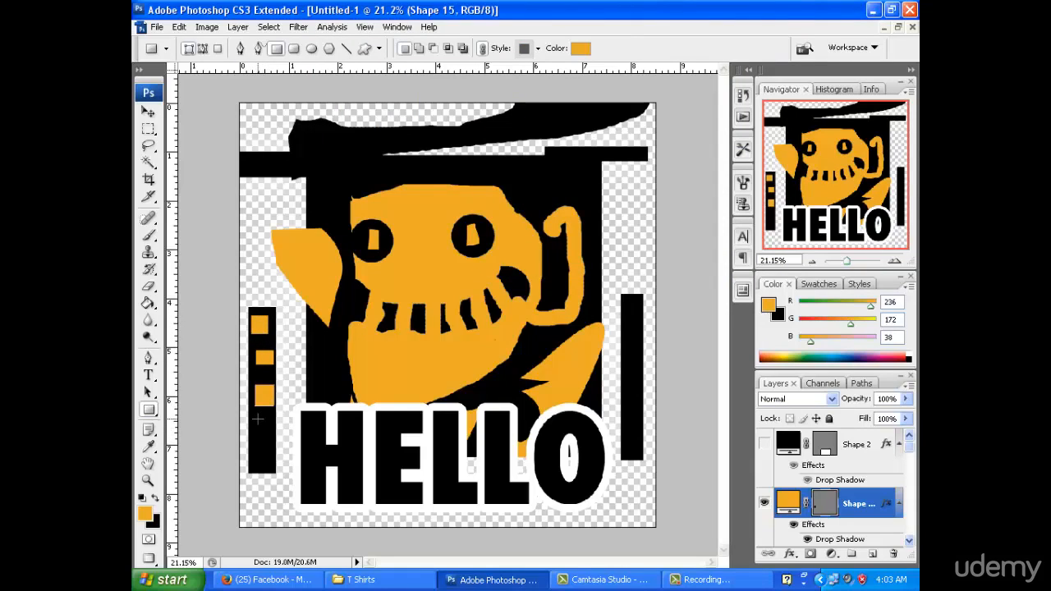
drag(273, 442, 275, 444)
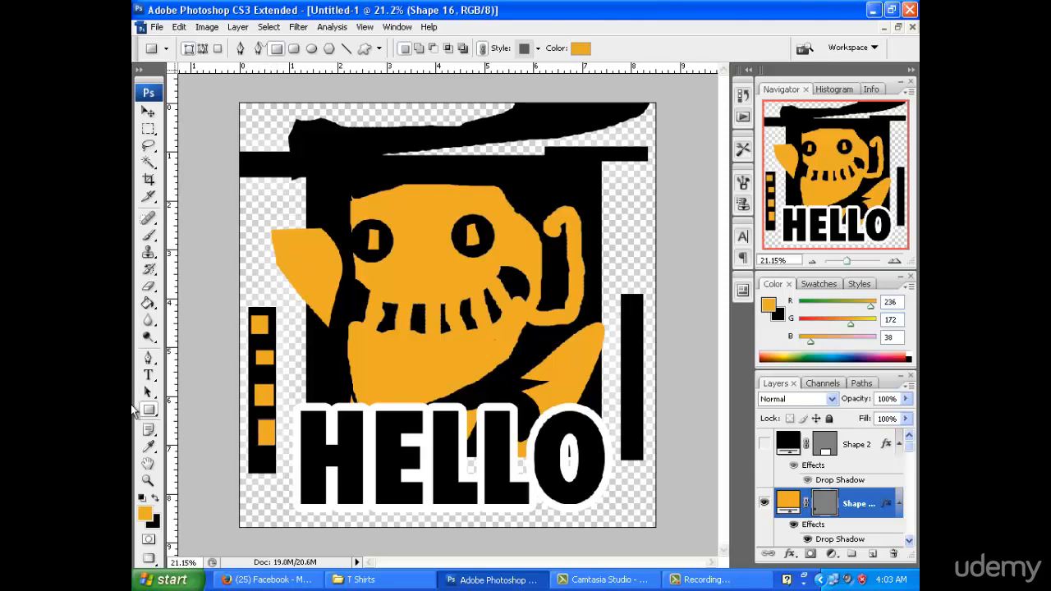
Sample black beside the mouth and orange from the left pupil with the Eyedropper
click(149, 448)
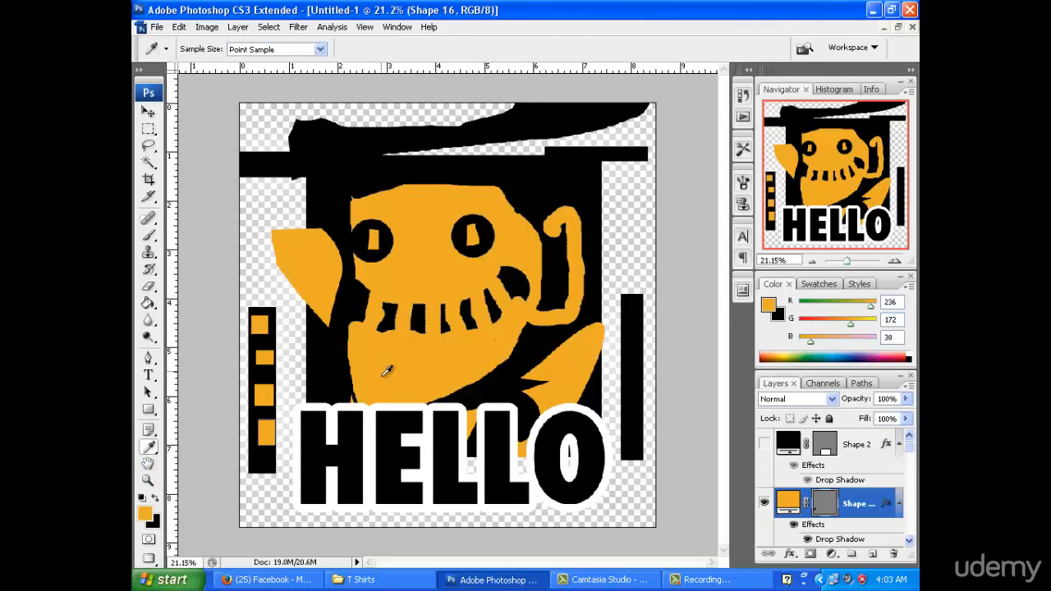
click(351, 297)
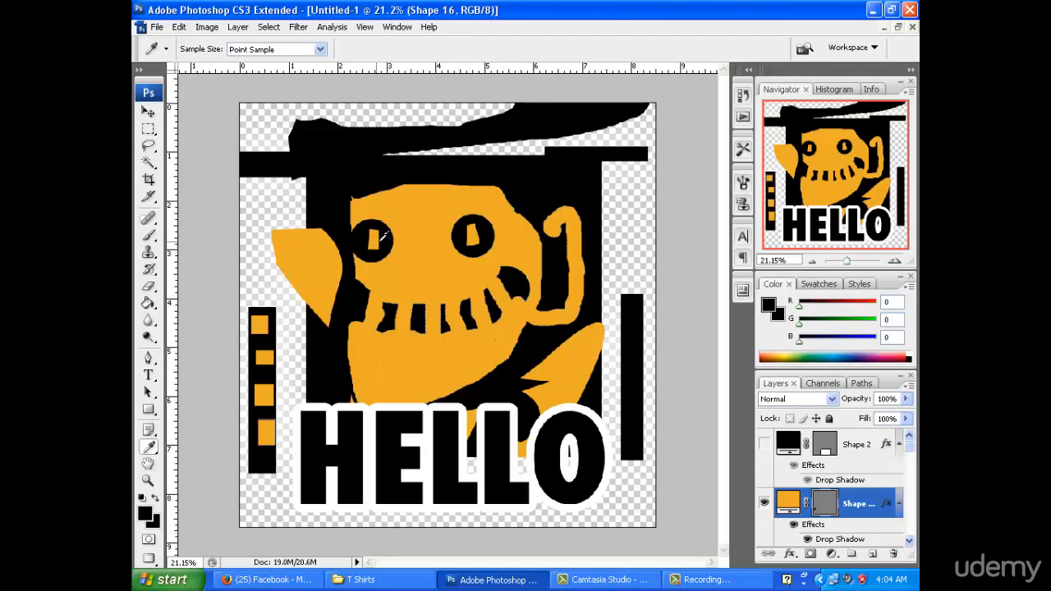
click(380, 237)
Change the foreground colour to green with RGB values 31, 199, 83
click(145, 514)
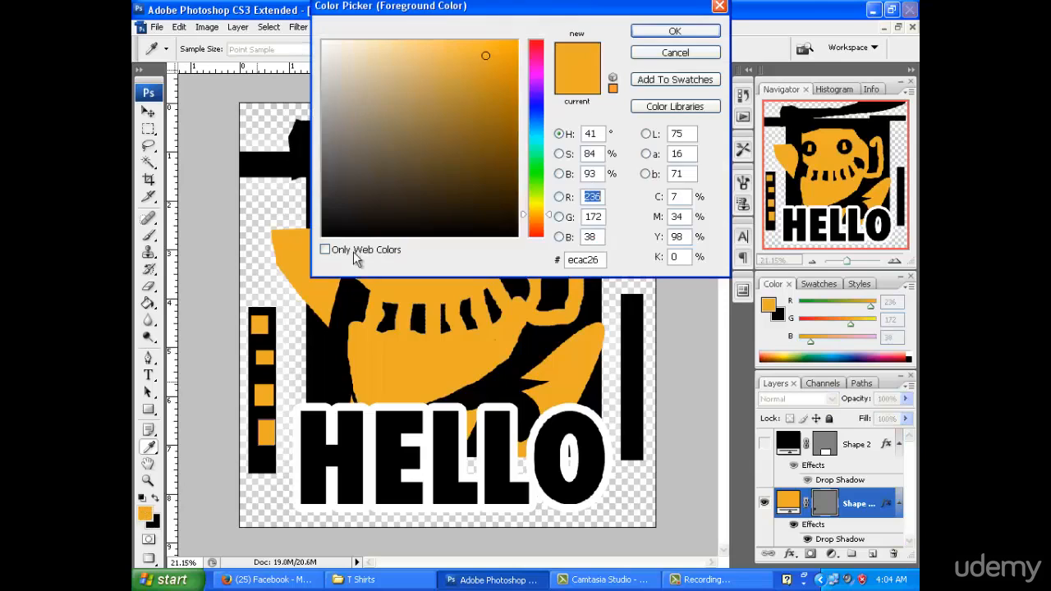
click(324, 89)
mouse_move(545, 210)
mouse_down()
mouse_move(546, 79)
mouse_move(546, 150)
mouse_move(530, 202)
mouse_move(532, 97)
mouse_move(530, 162)
mouse_up()
click(487, 83)
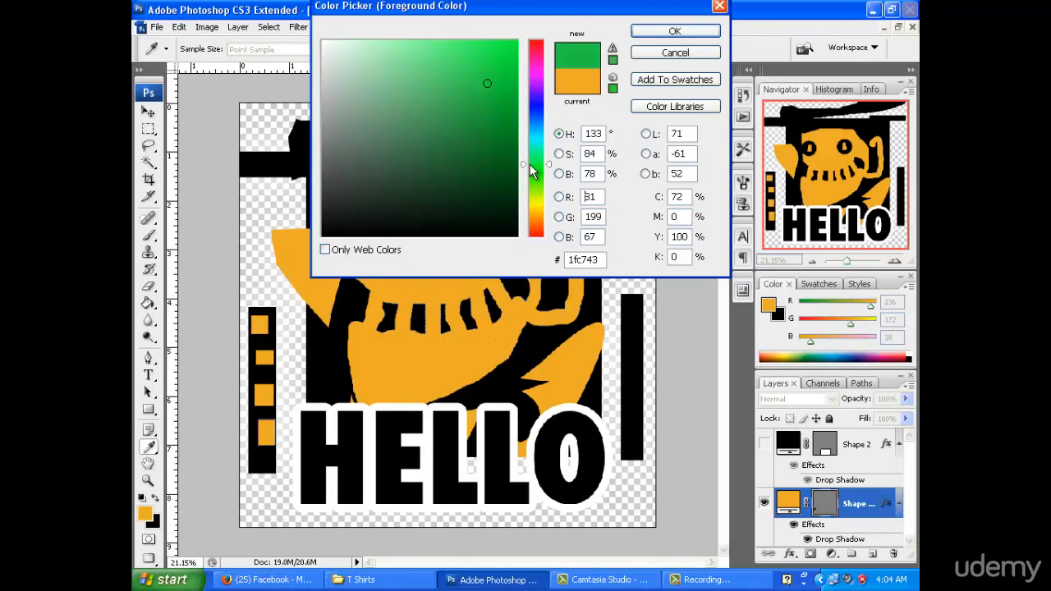
click(673, 30)
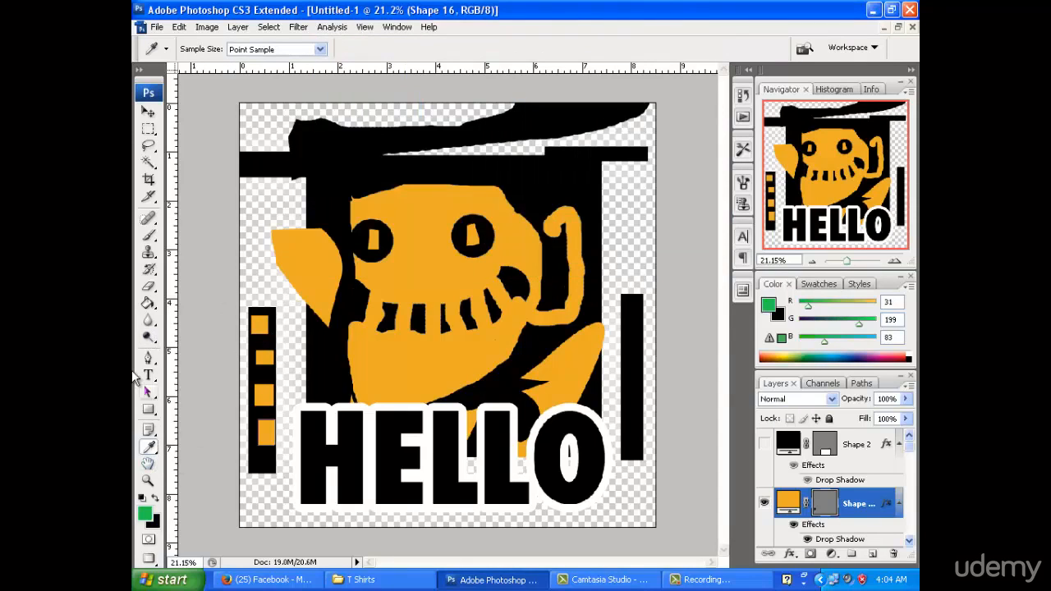
Draw two narrow vertical orange rectangles side by side above the forehead, across the hat
click(149, 409)
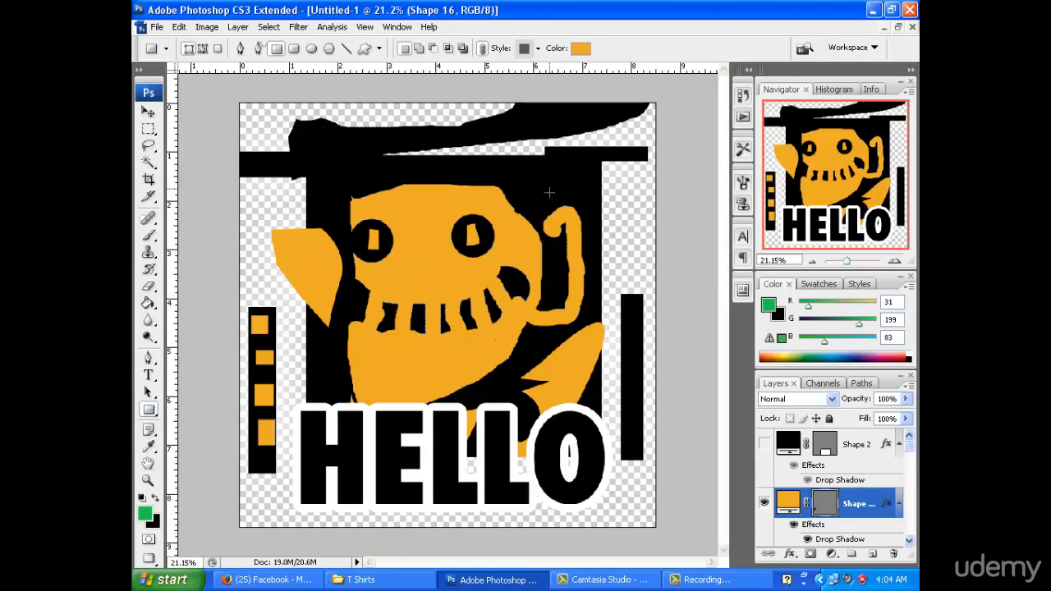
drag(487, 148, 491, 182)
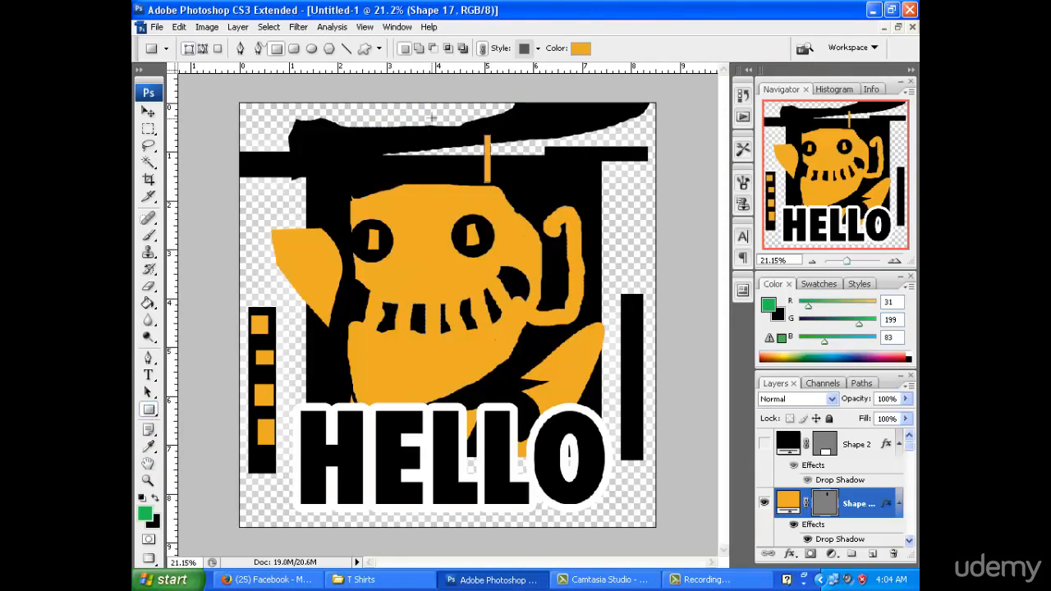
drag(438, 128, 449, 188)
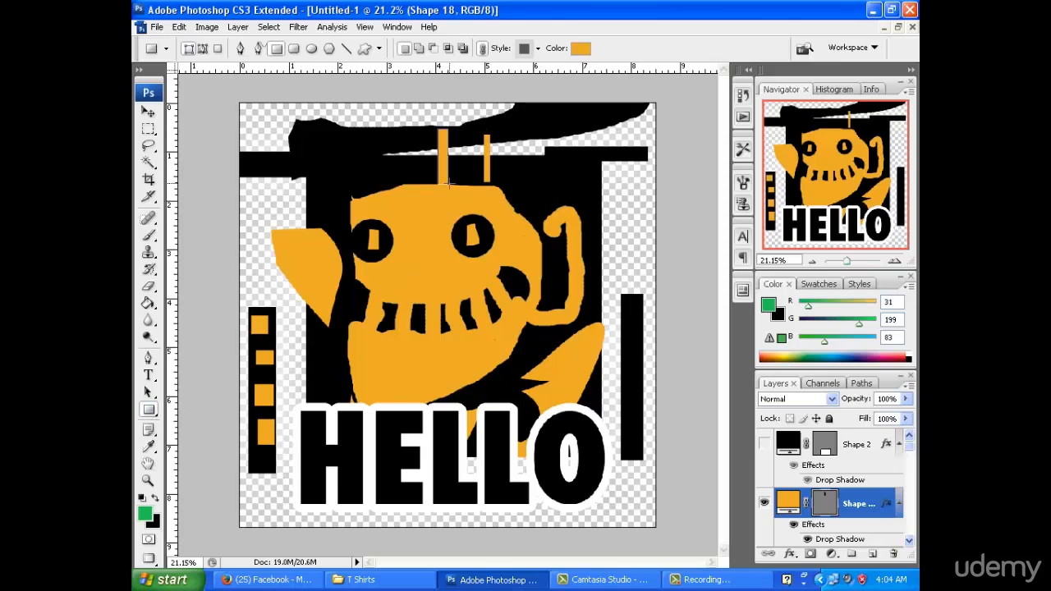
Recolour the left hat bar with the green foreground colour and draw three more green bars to its left
double_click(790, 500)
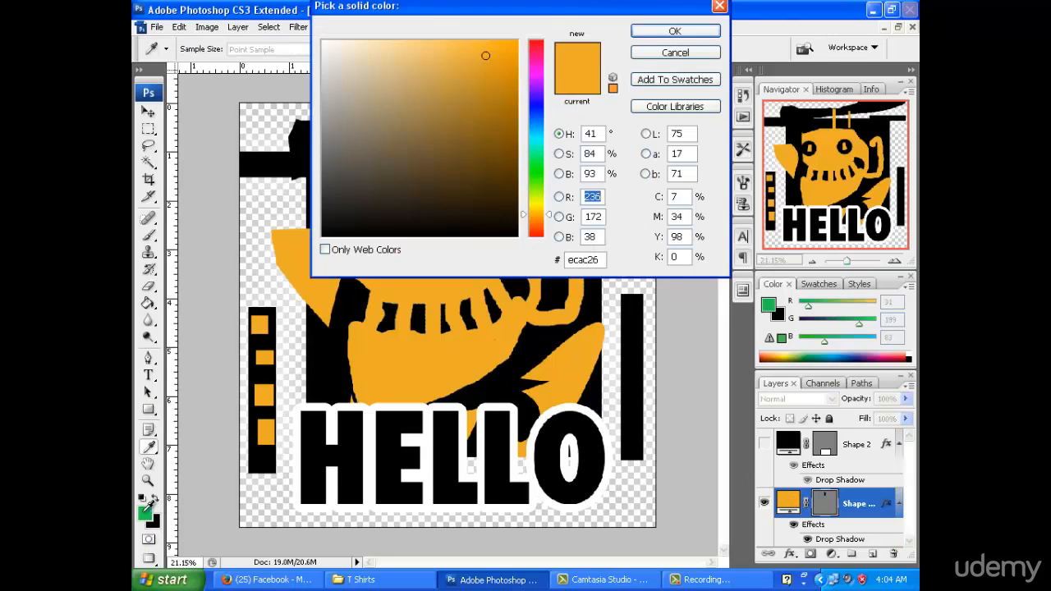
click(145, 511)
click(665, 31)
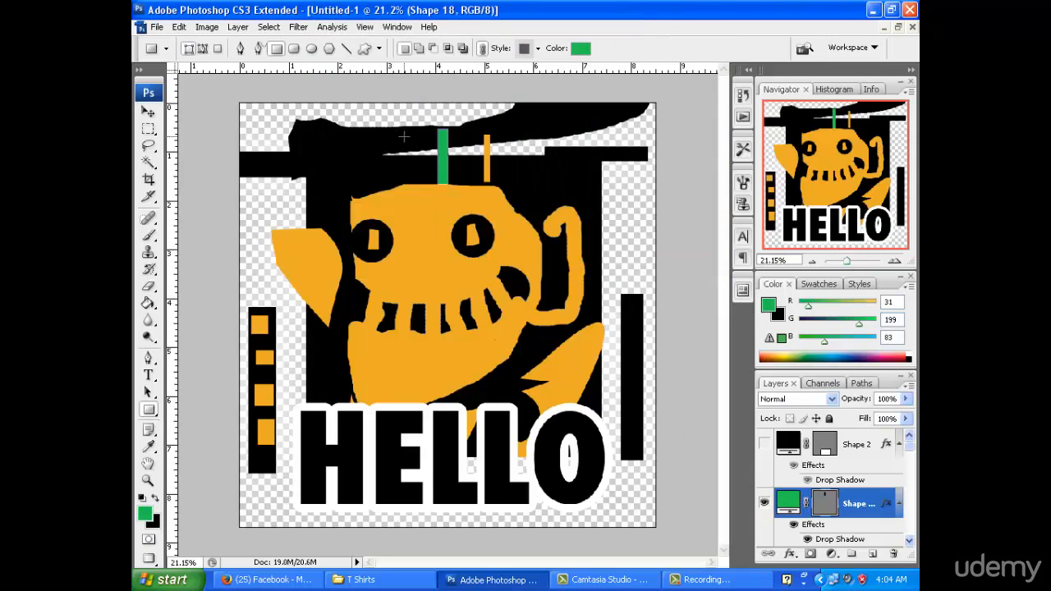
drag(417, 163, 388, 190)
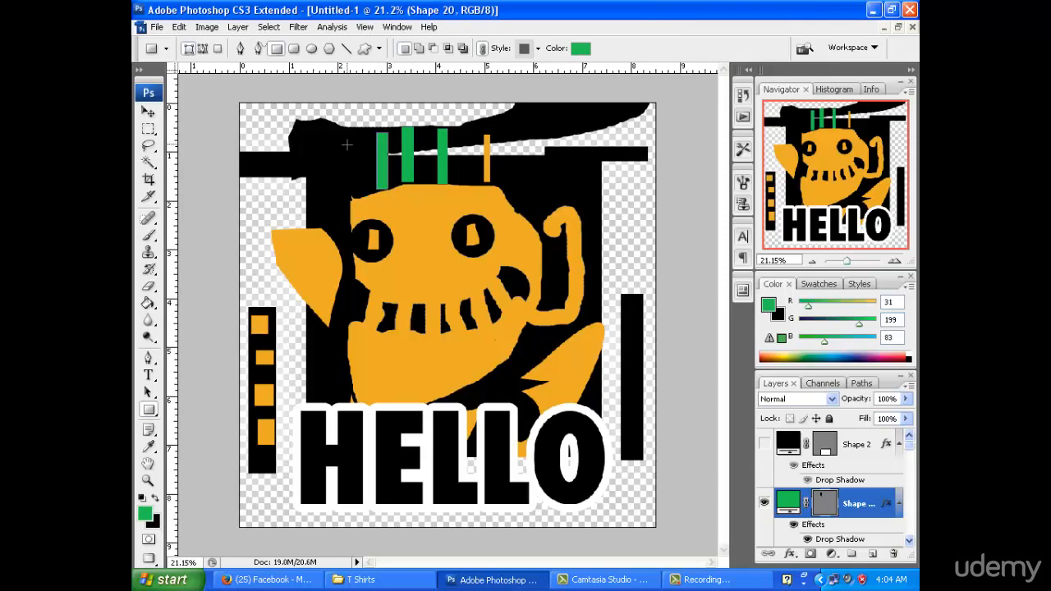
drag(356, 139, 368, 196)
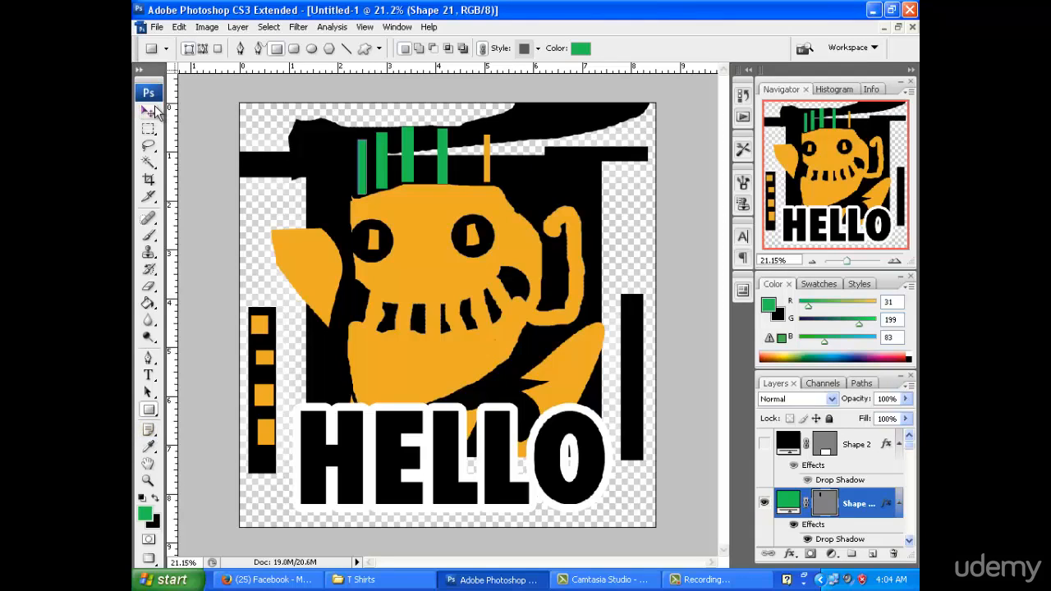
Duplicate the orange hat bar's layer and shift the copy left, midway towards the nearest green bar
click(151, 111)
click(487, 170)
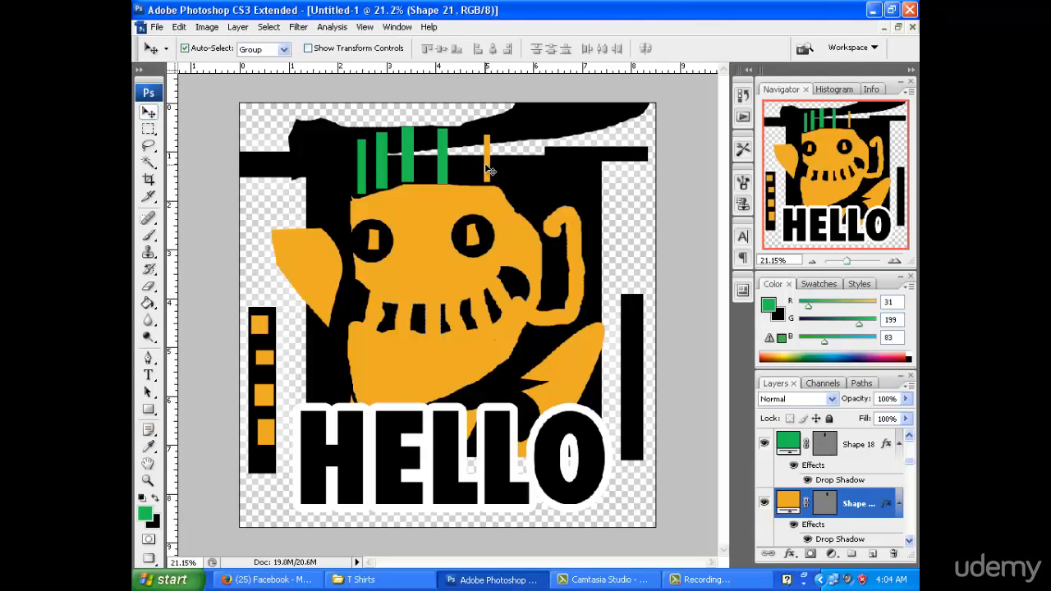
right_click(868, 503)
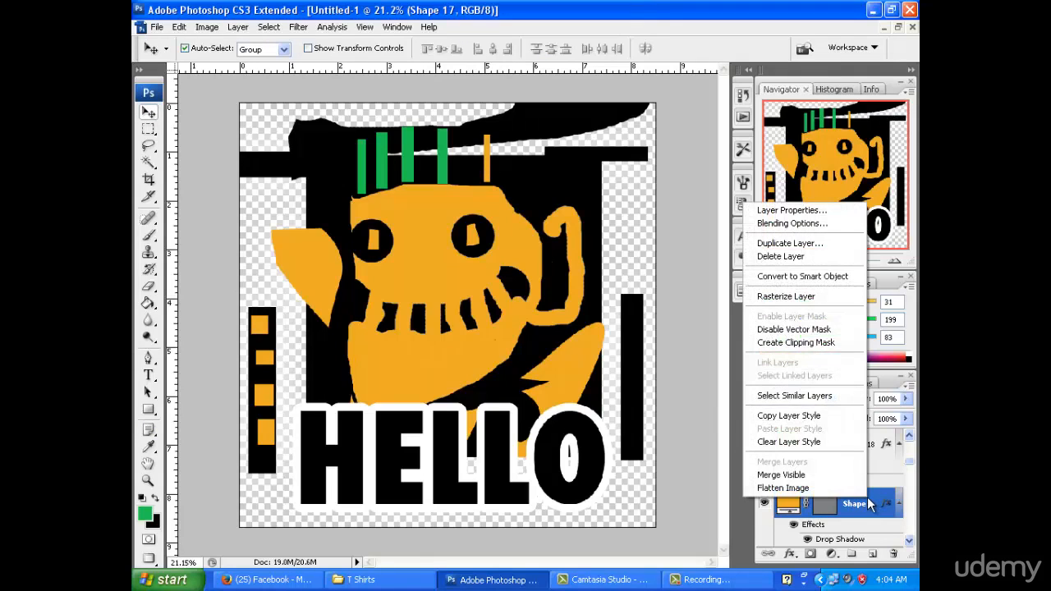
click(788, 243)
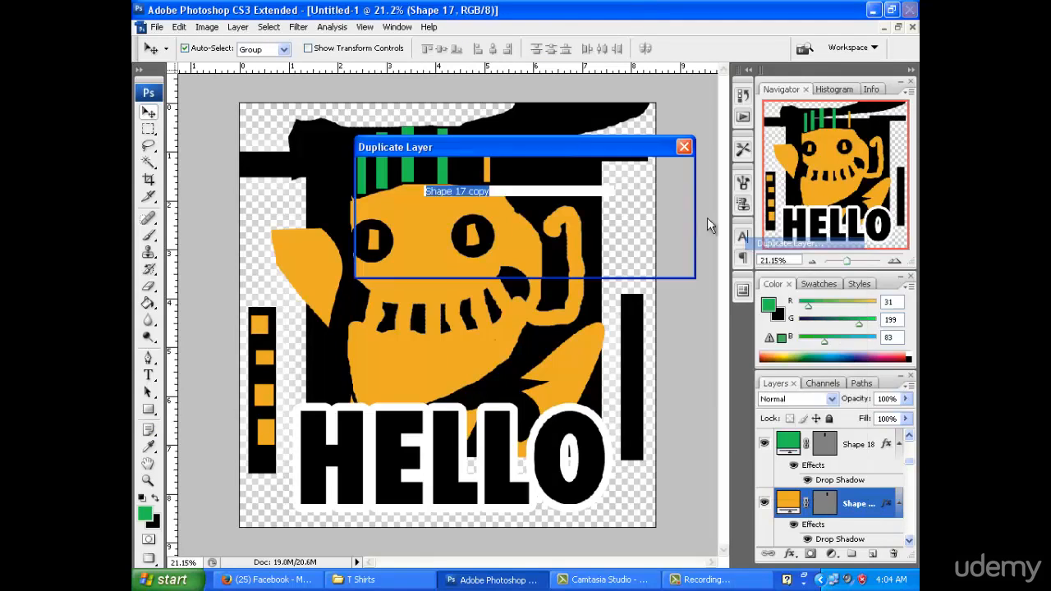
click(649, 173)
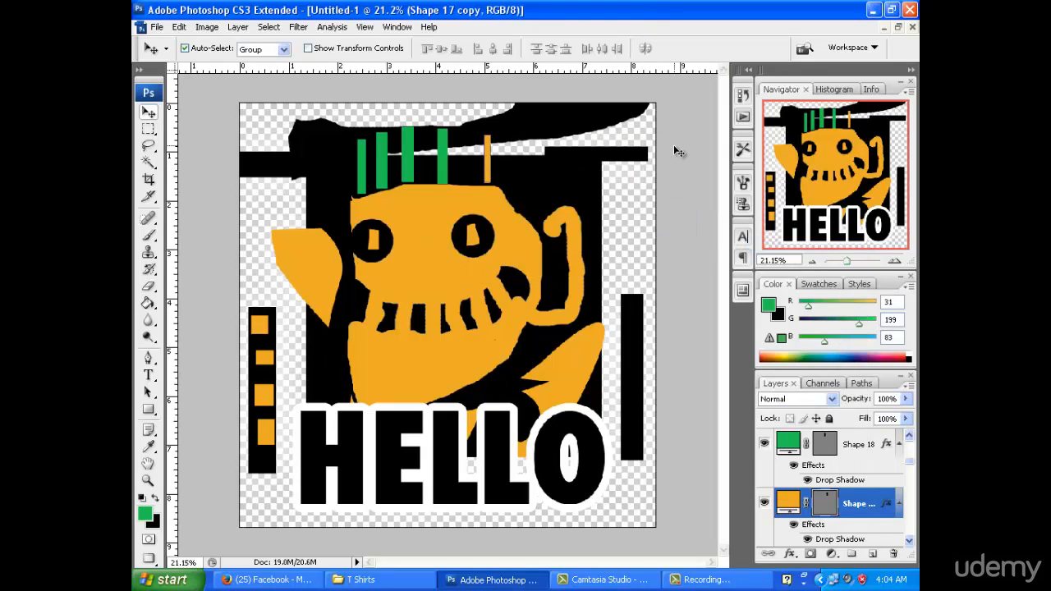
key(shift+Left)
key(shift+Left)
key(shift+Left)
key(shift+Left)
key(shift+Left)
key(shift+Left)
key(shift+Left)
key(shift+Left)
key(shift+Left)
key(shift+Left)
key(shift+Left)
key(shift+Left)
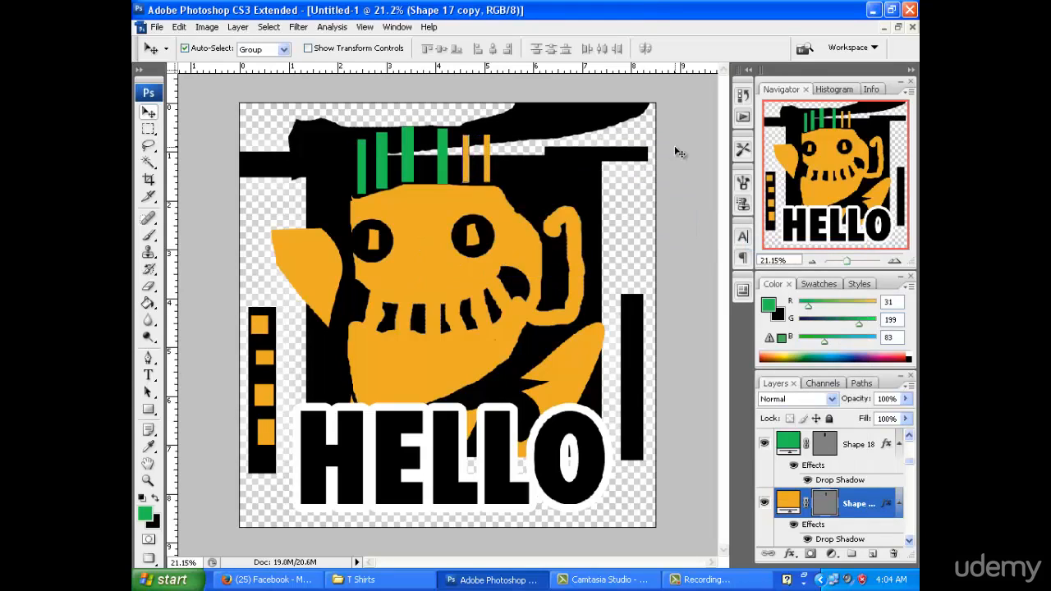
key(shift+Left)
right_click(887, 513)
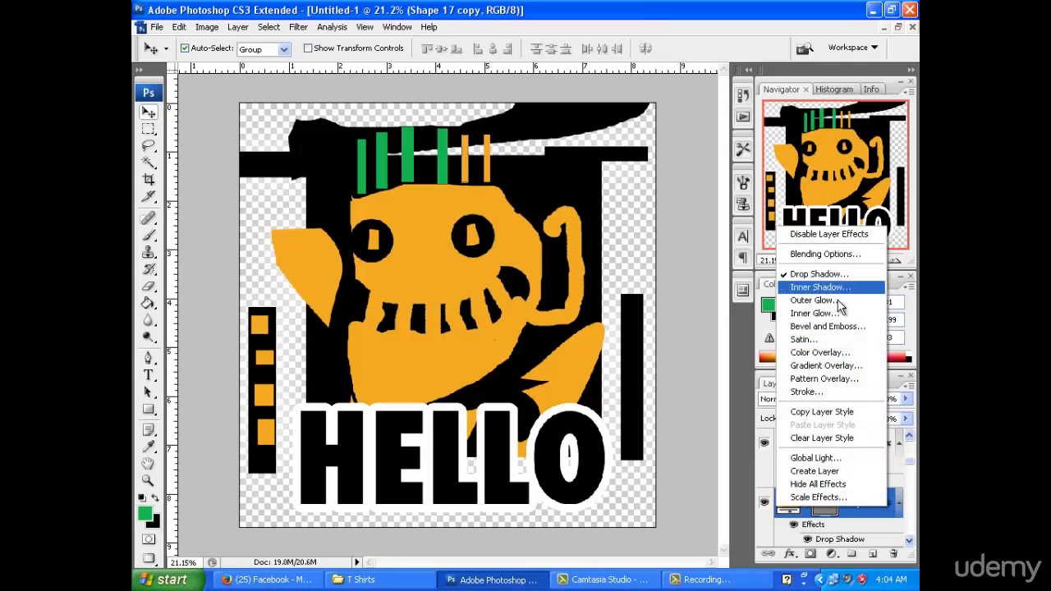
click(723, 214)
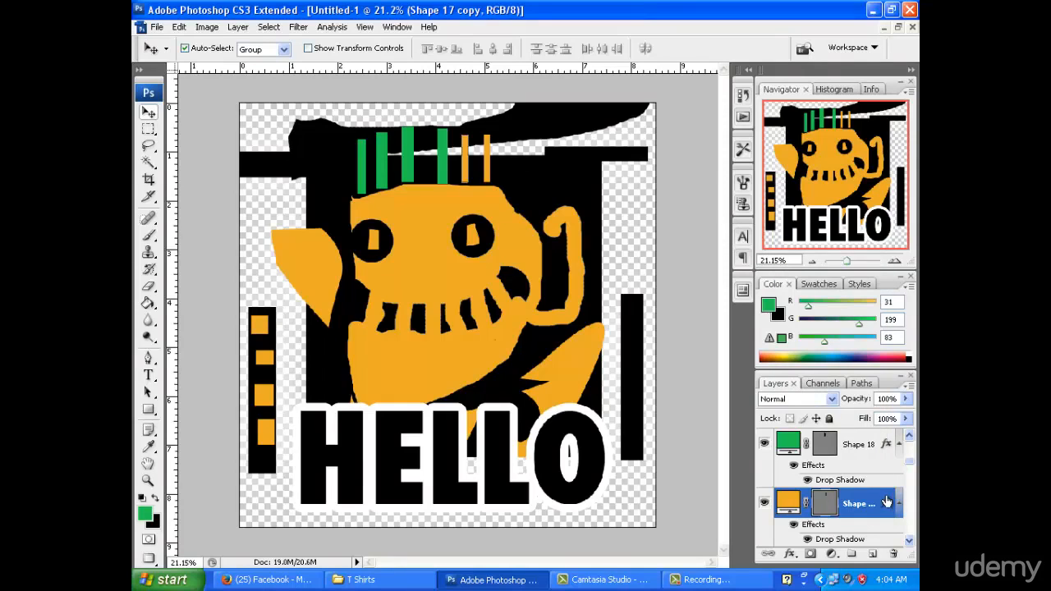
right_click(887, 503)
click(653, 305)
Shift the main face artwork on Layer 1 slightly to the left
drag(487, 169, 480, 168)
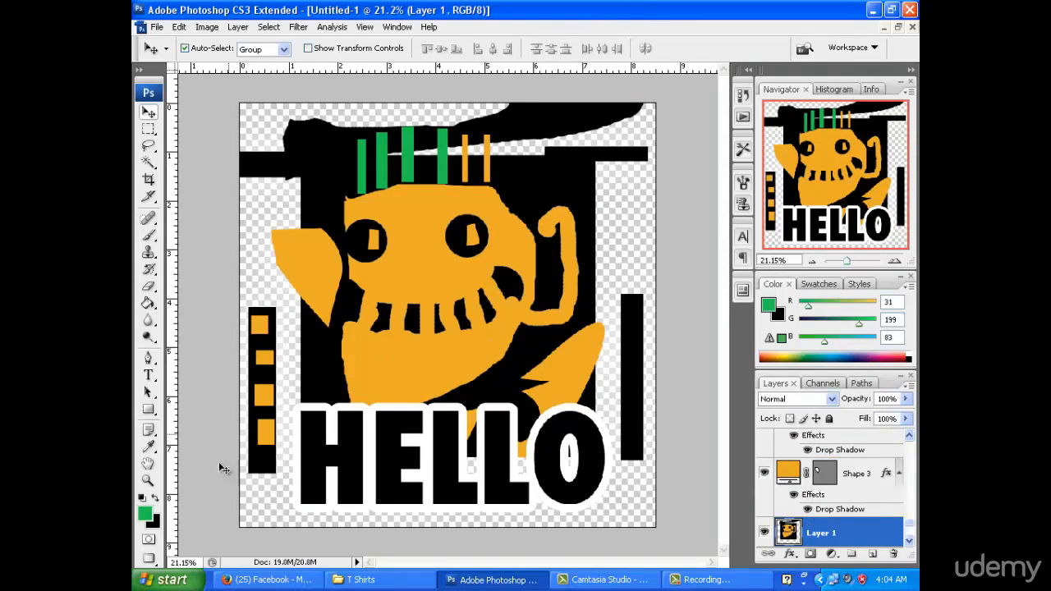
Examine the hat bars, eyes, mouth and HELLO lettering up close at 65.8% by panning with the Hand tool
click(149, 446)
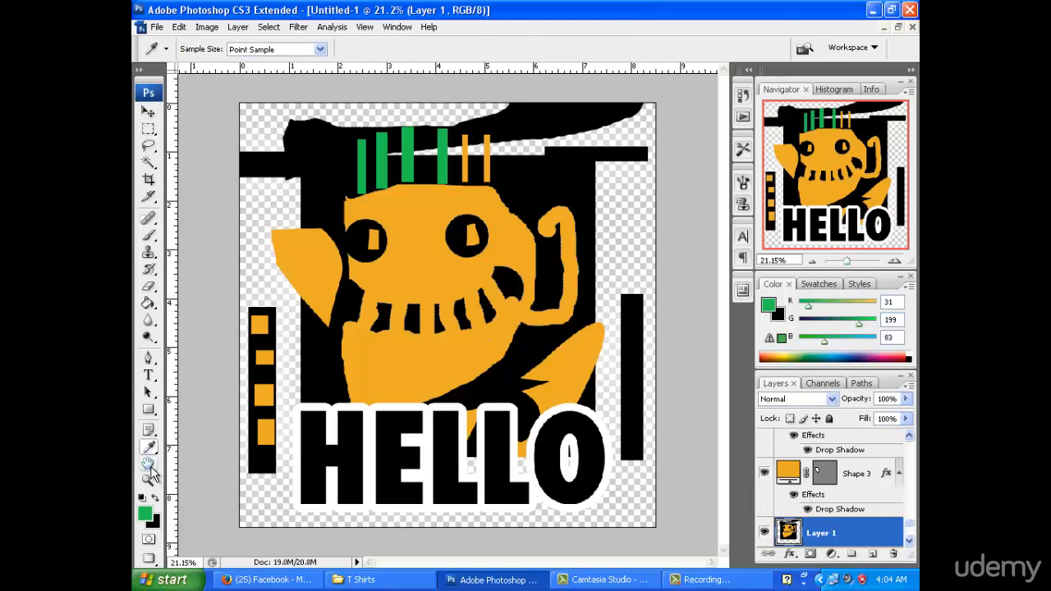
click(149, 464)
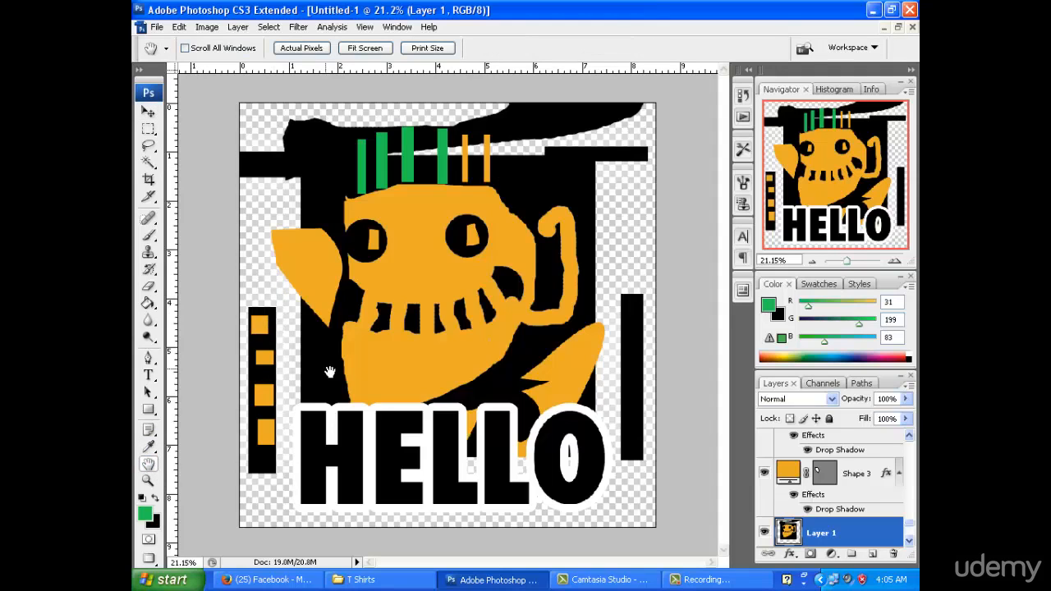
scroll(458, 307, up, 5)
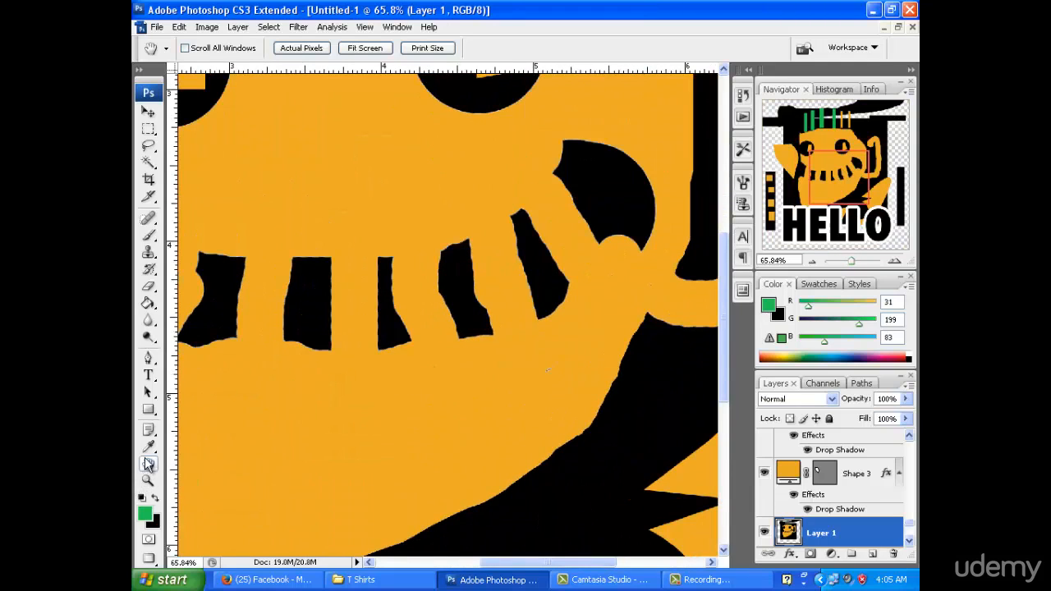
drag(345, 274, 397, 505)
drag(324, 257, 456, 445)
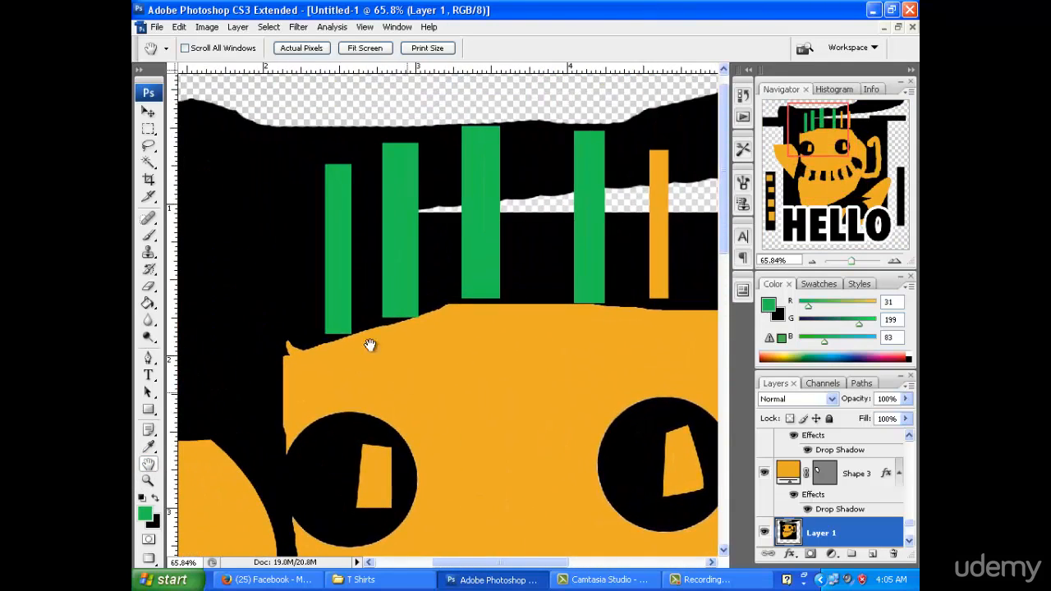
drag(375, 264, 268, 149)
drag(663, 497, 457, 257)
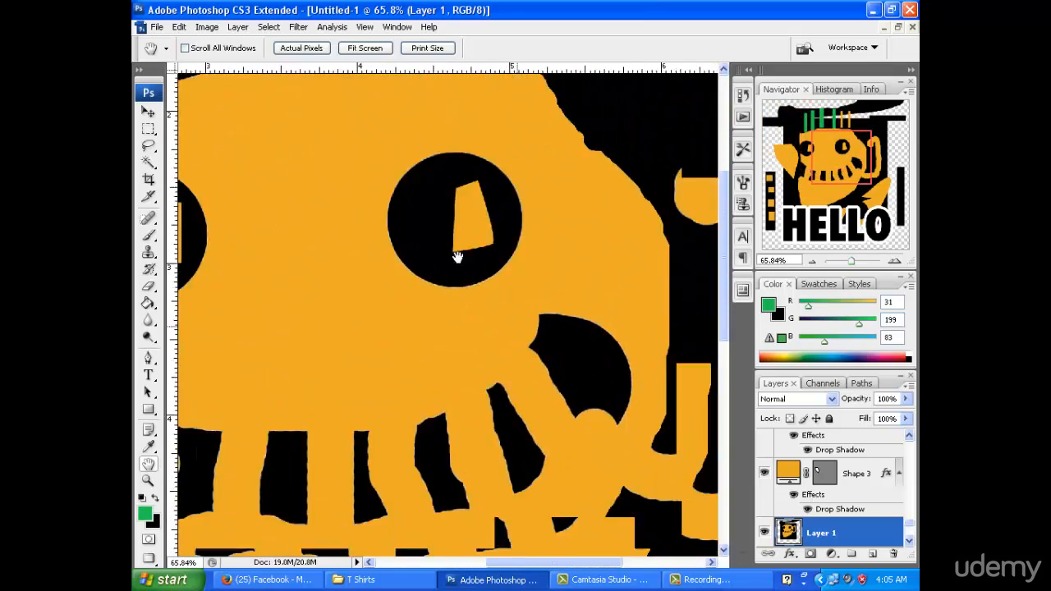
drag(493, 471, 392, 338)
drag(369, 522, 427, 262)
drag(404, 299, 649, 152)
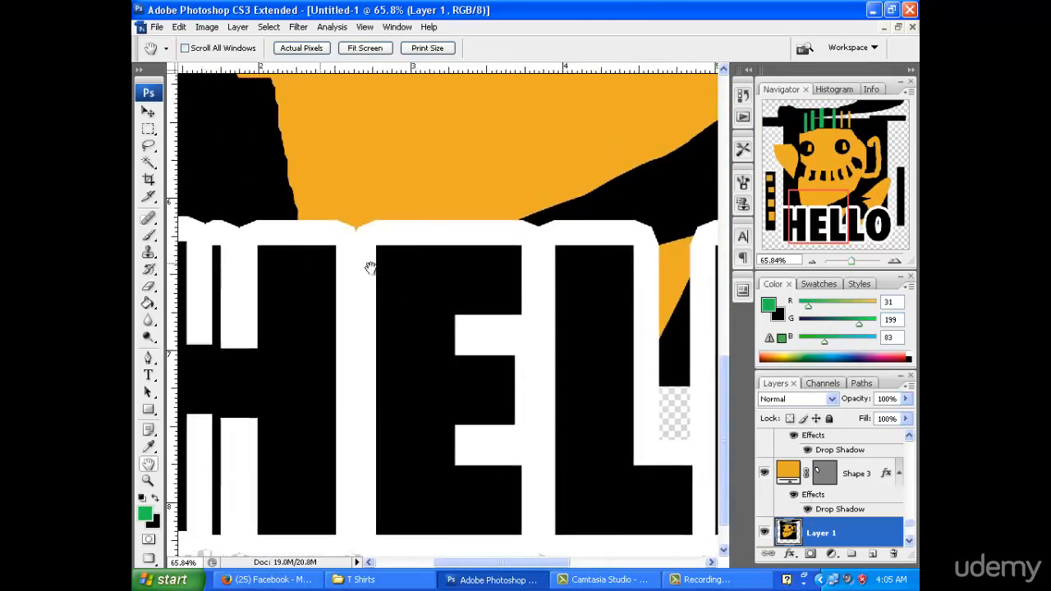
drag(370, 268, 595, 287)
drag(274, 183, 476, 509)
drag(633, 167, 474, 415)
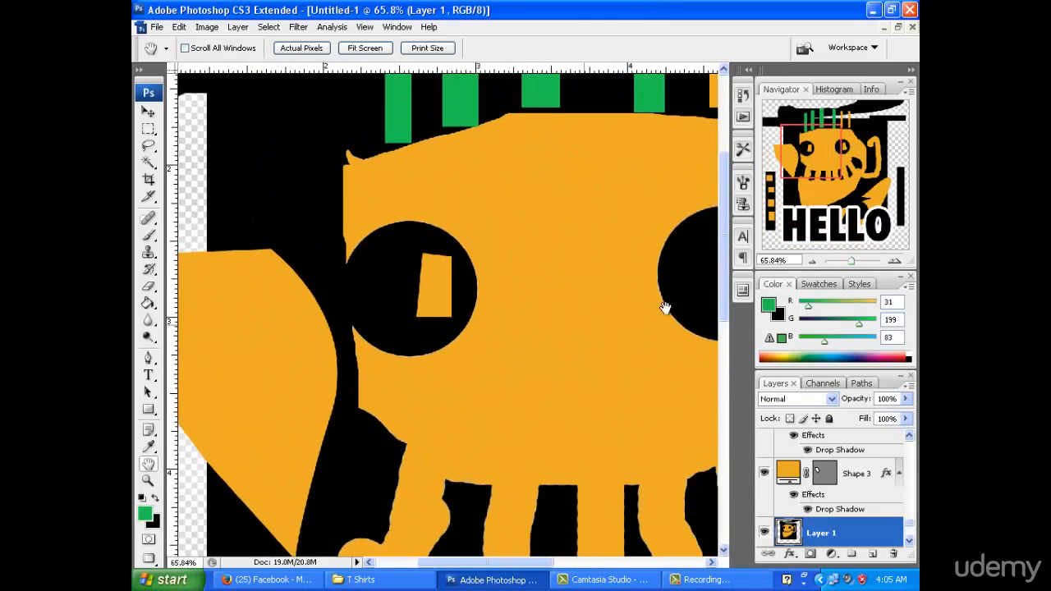
drag(665, 308, 282, 278)
drag(857, 157, 800, 111)
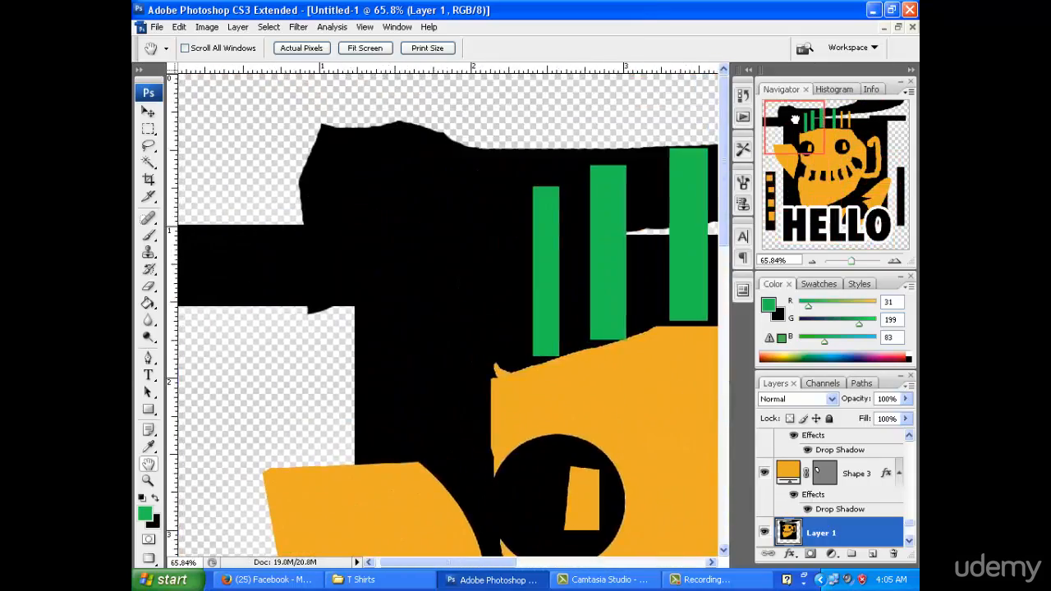
Magnify the face to 200% with the Zoom tool, and zoom back out to 25% to view most of the drawing
click(148, 482)
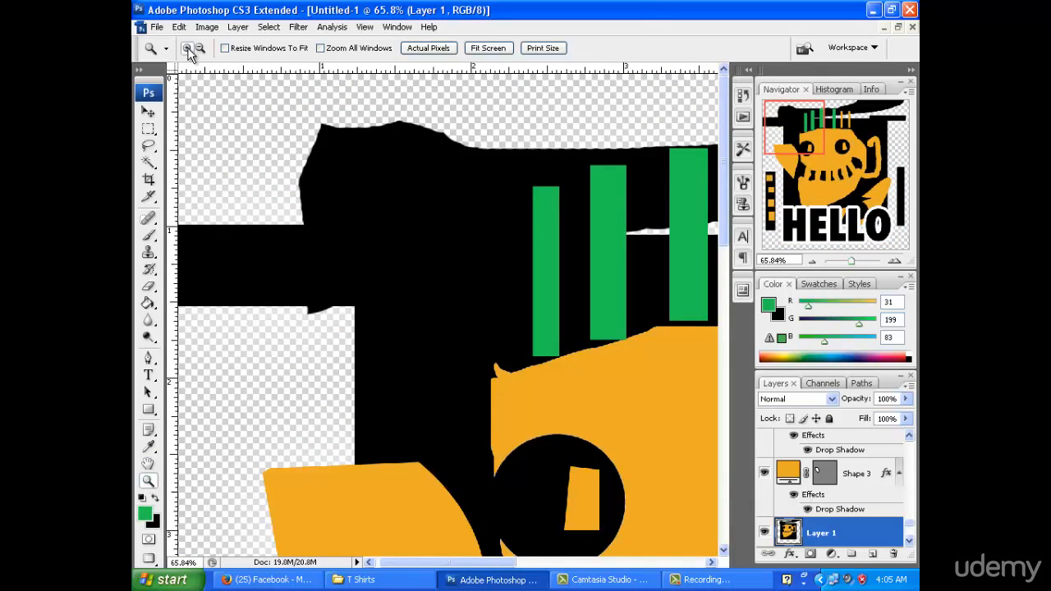
click(532, 363)
click(529, 359)
click(529, 359)
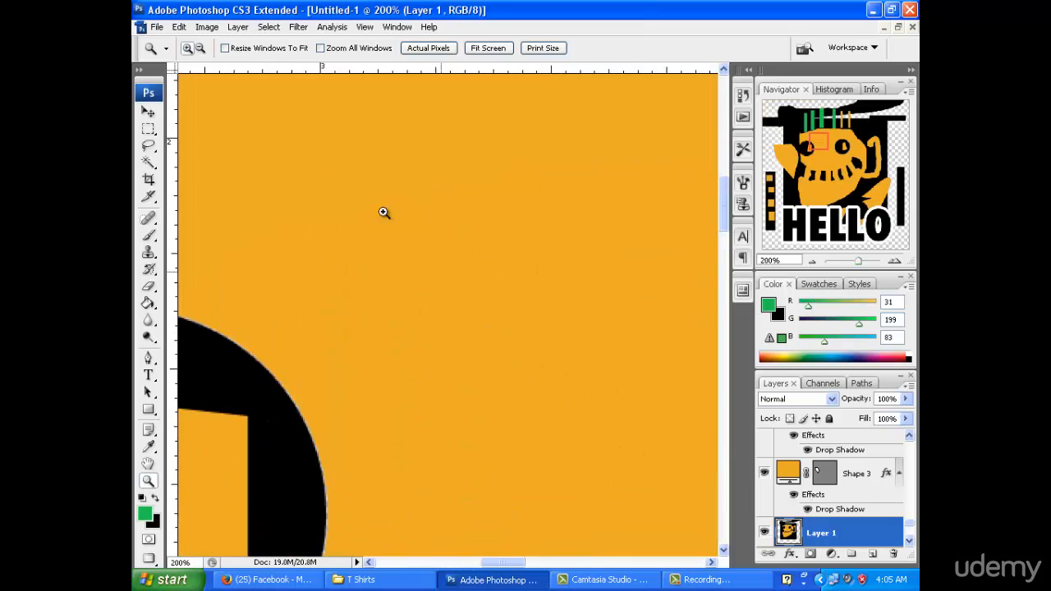
click(199, 48)
click(369, 294)
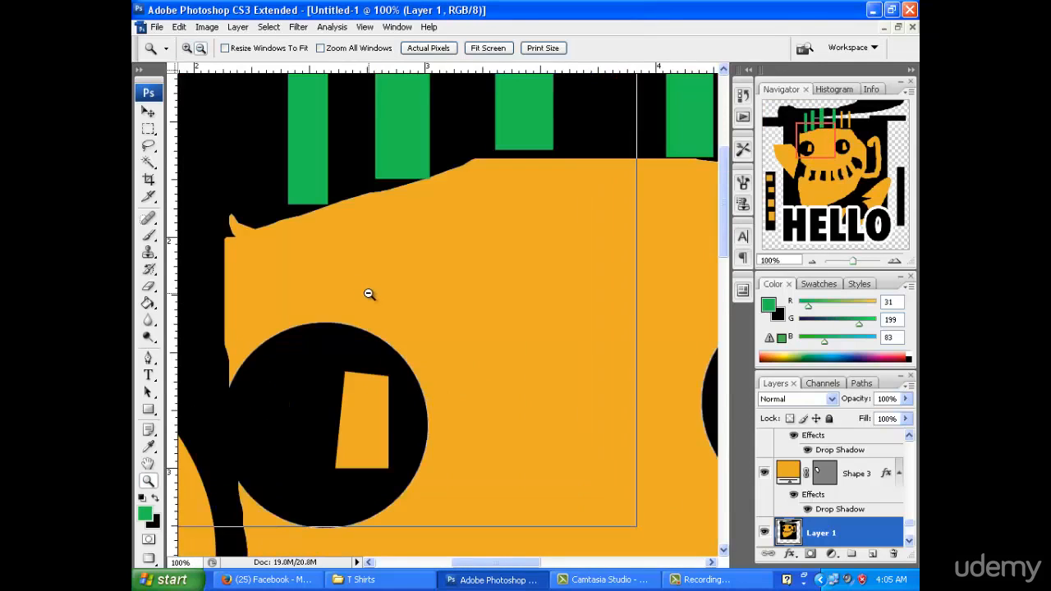
click(479, 368)
click(584, 399)
click(502, 327)
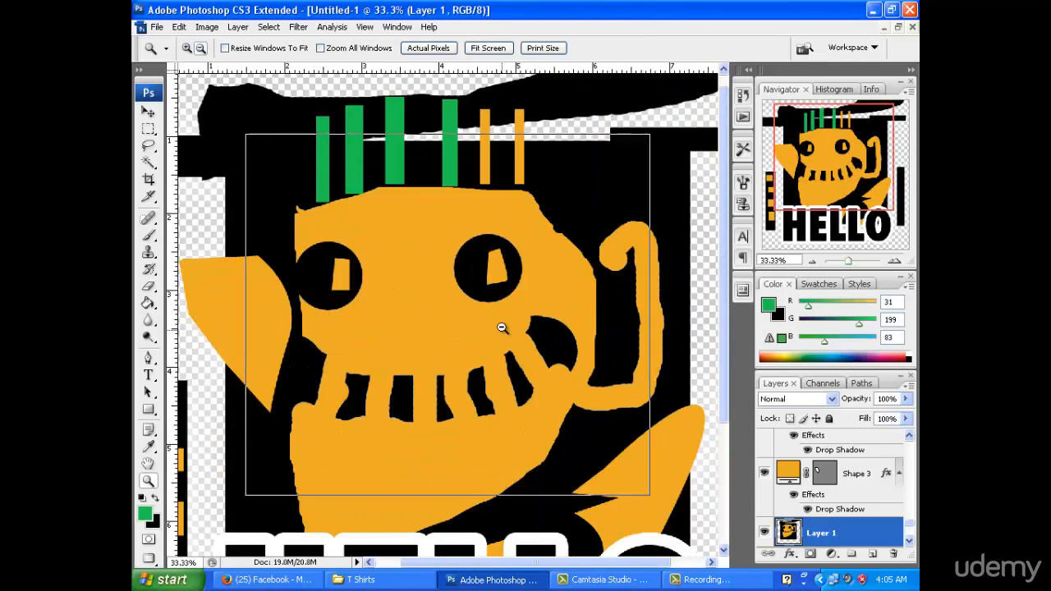
click(501, 327)
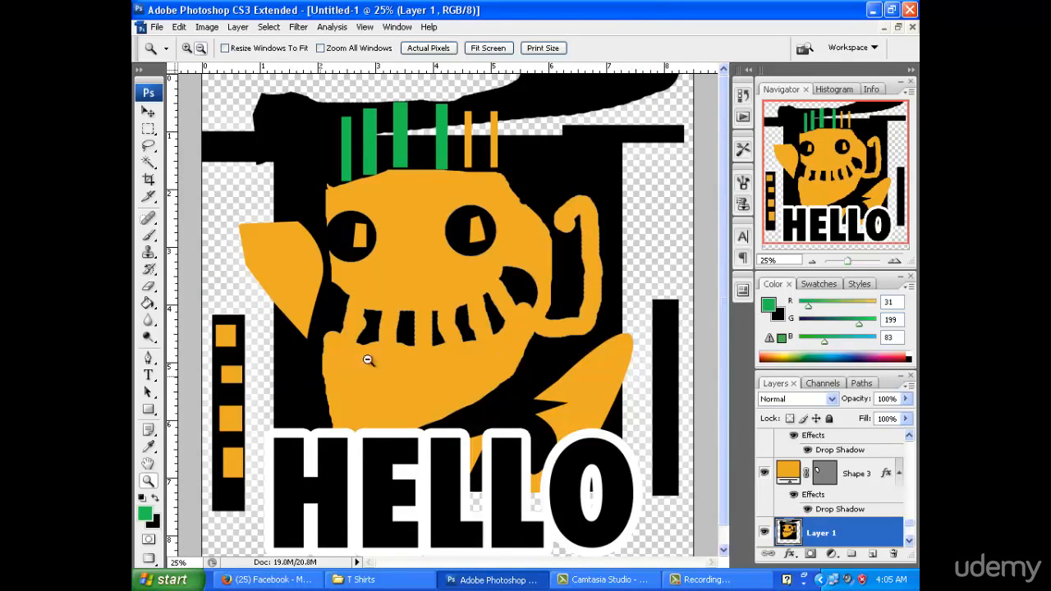
click(155, 28)
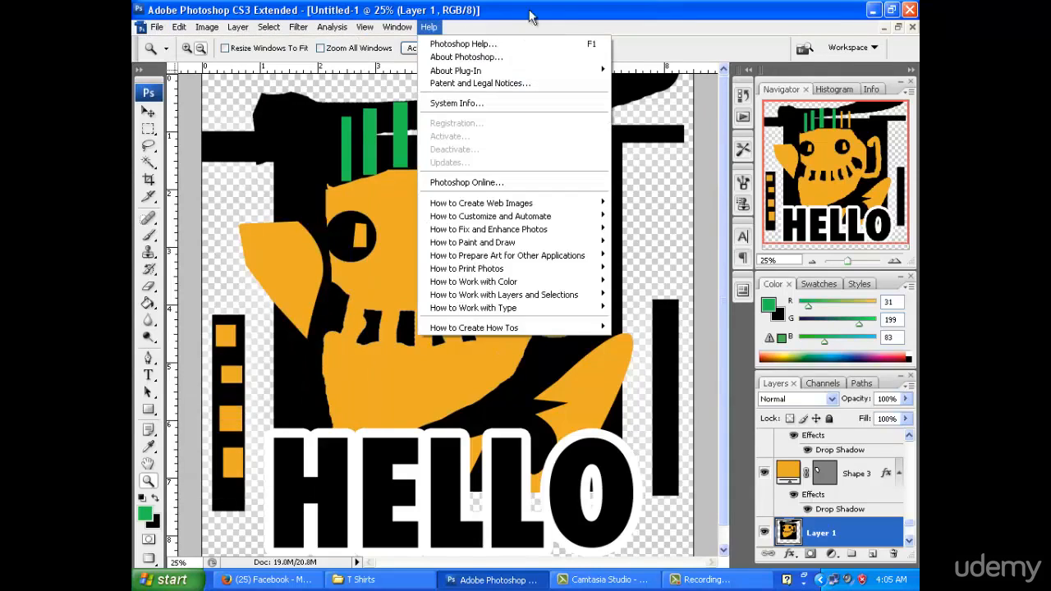
click(575, 64)
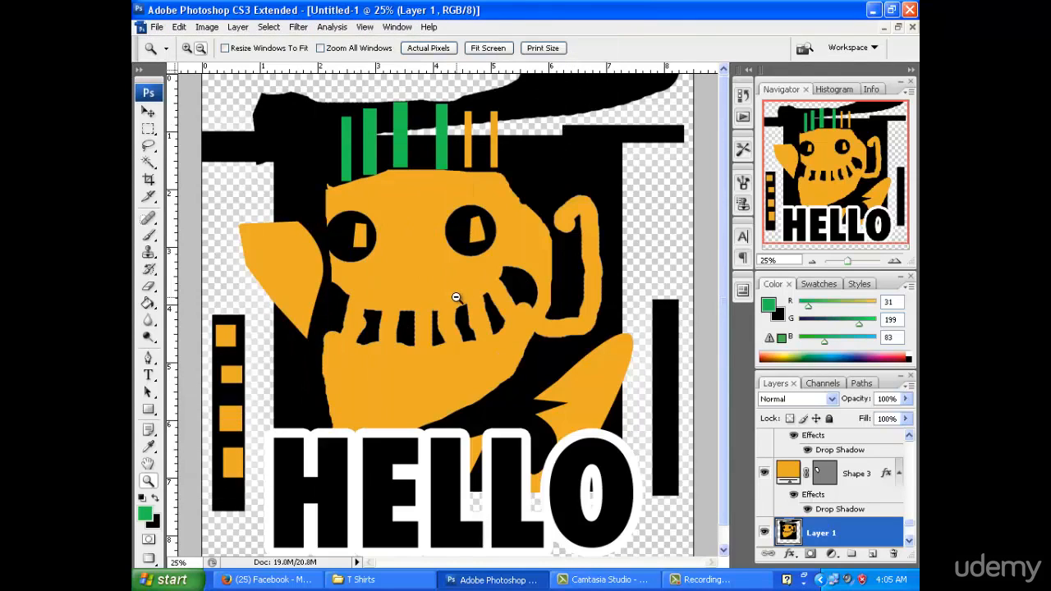
Save a PNG copy of the drawing as Untitled-1.png in the Photoshop folder with interlacing set to None
click(156, 27)
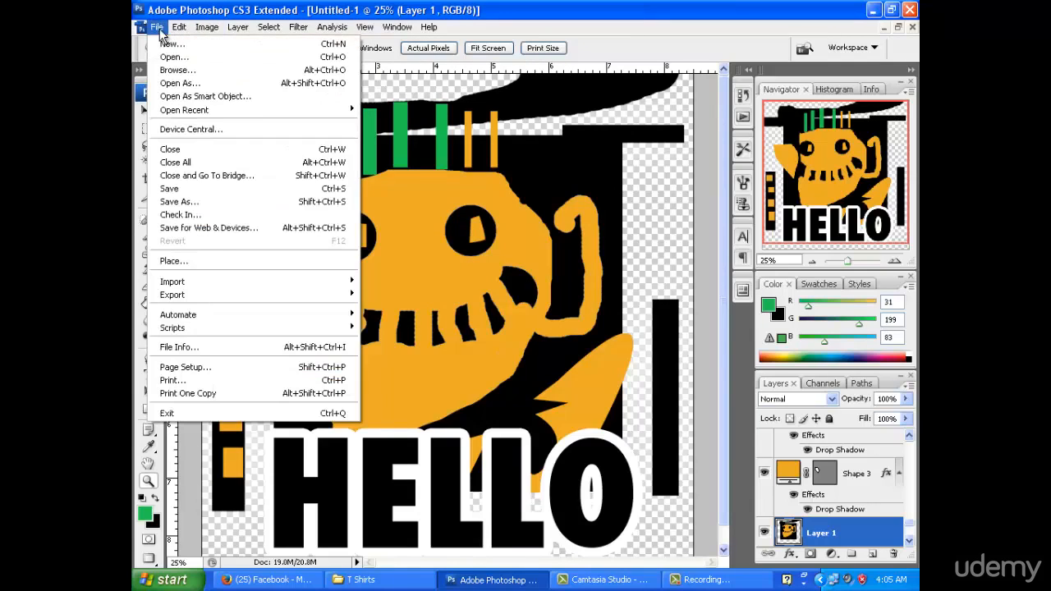
click(179, 202)
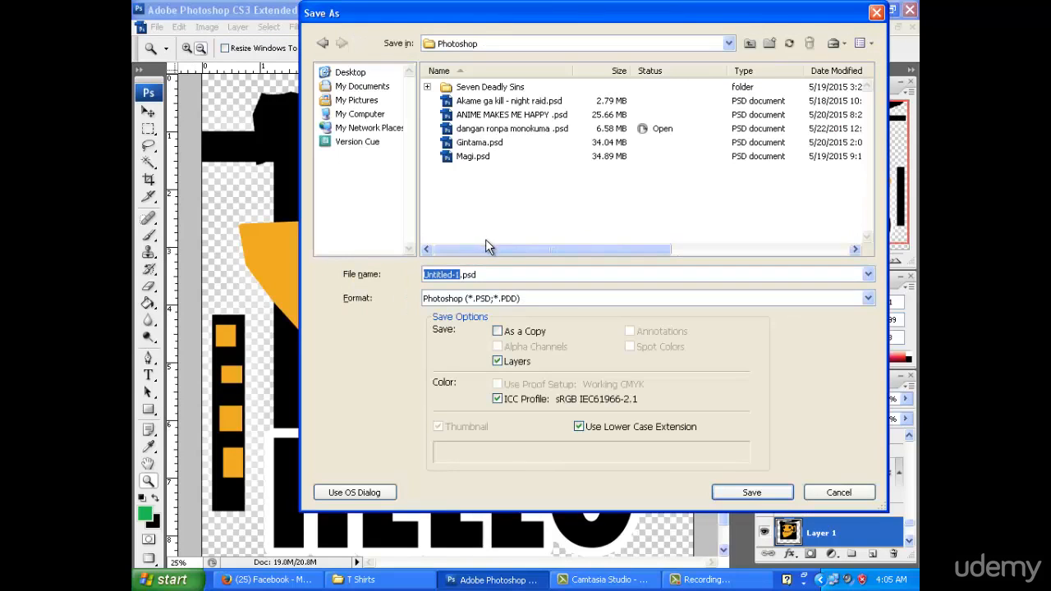
click(629, 299)
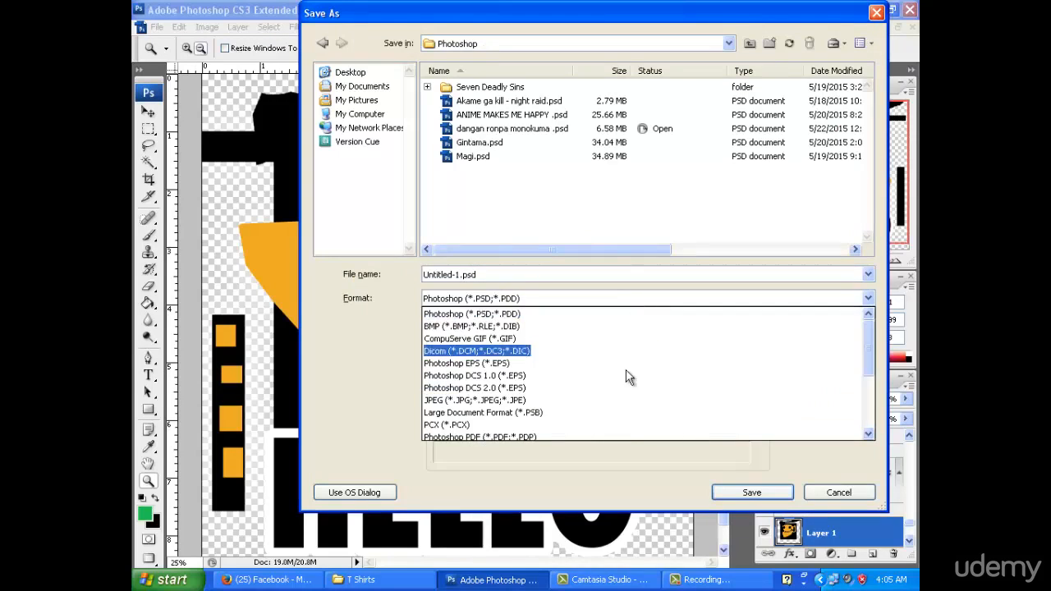
scroll(622, 403, down, 3)
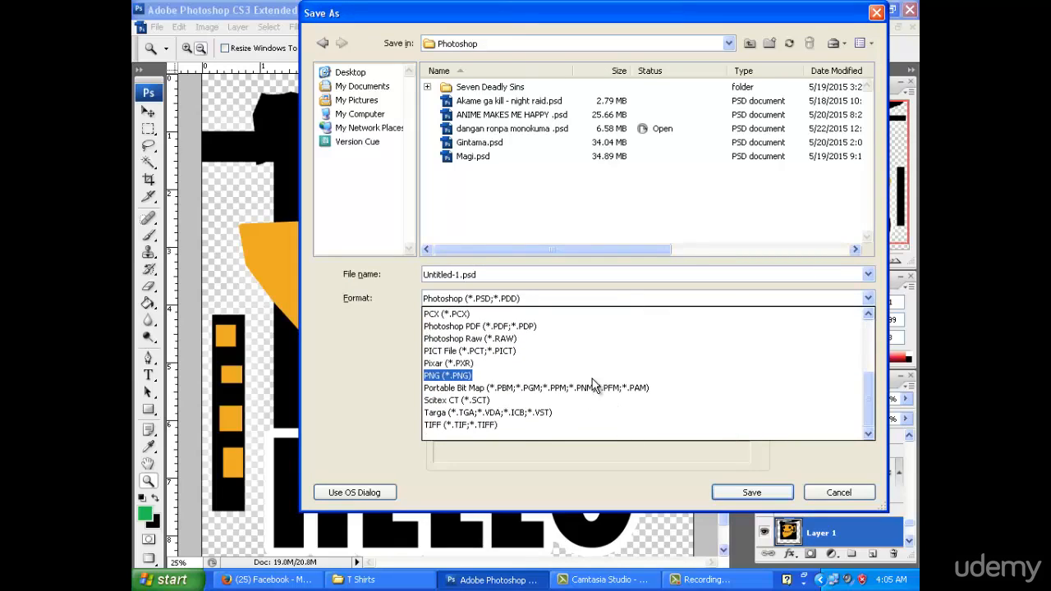
click(592, 379)
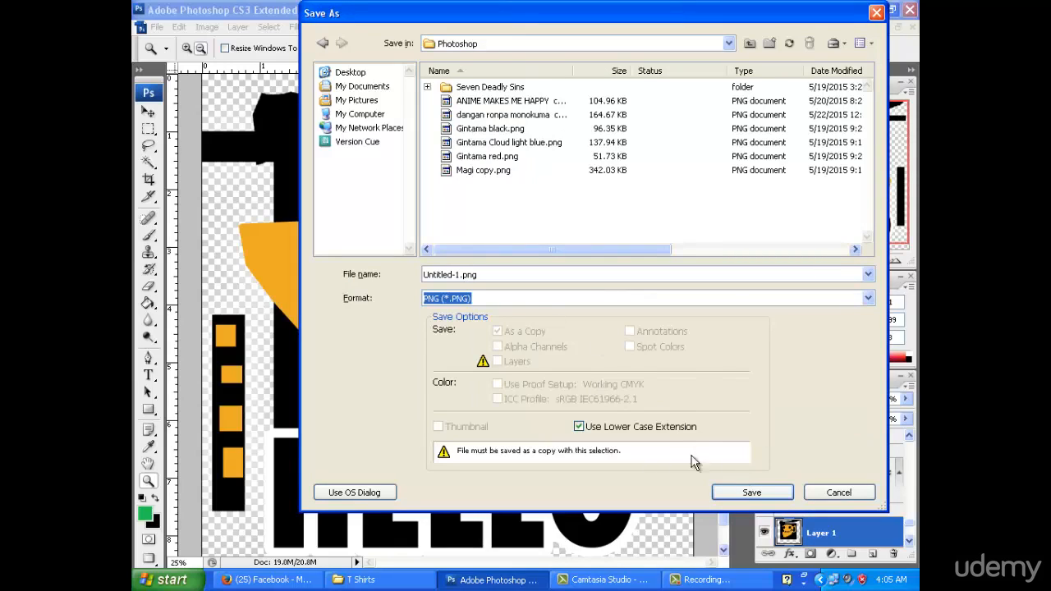
click(749, 490)
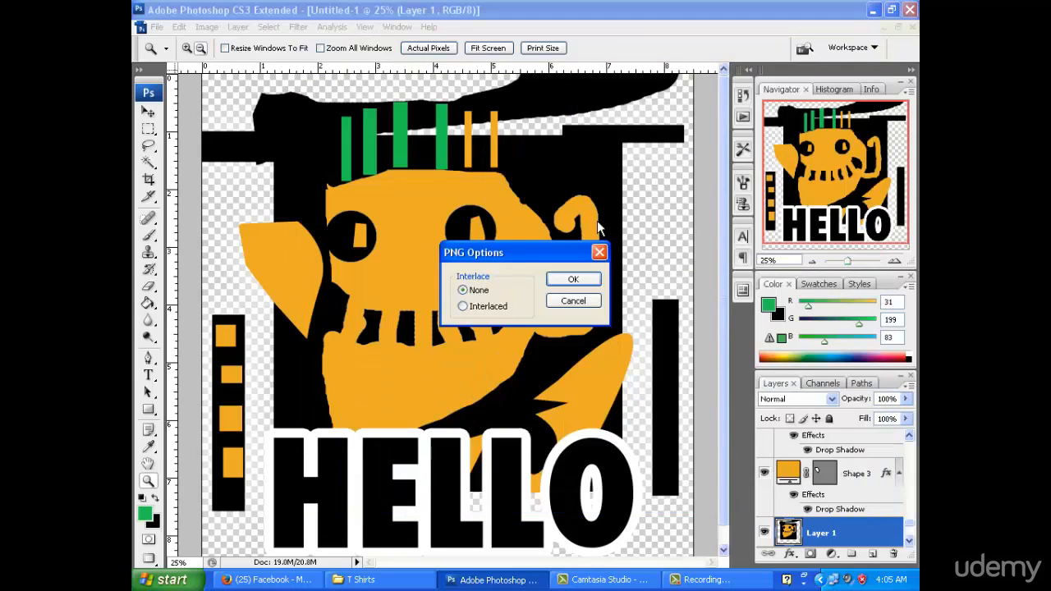
click(580, 280)
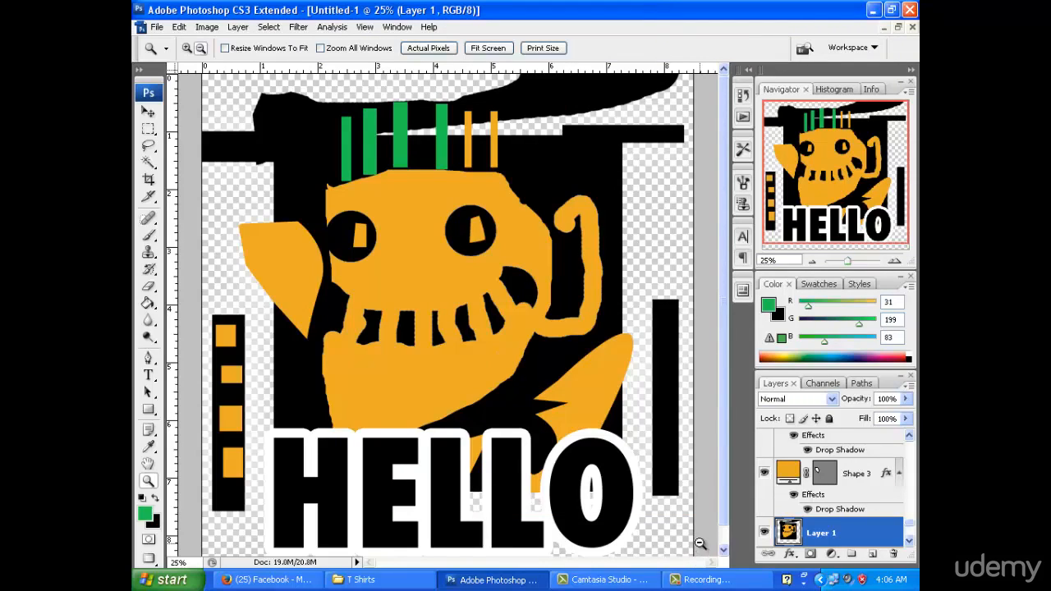
click(711, 579)
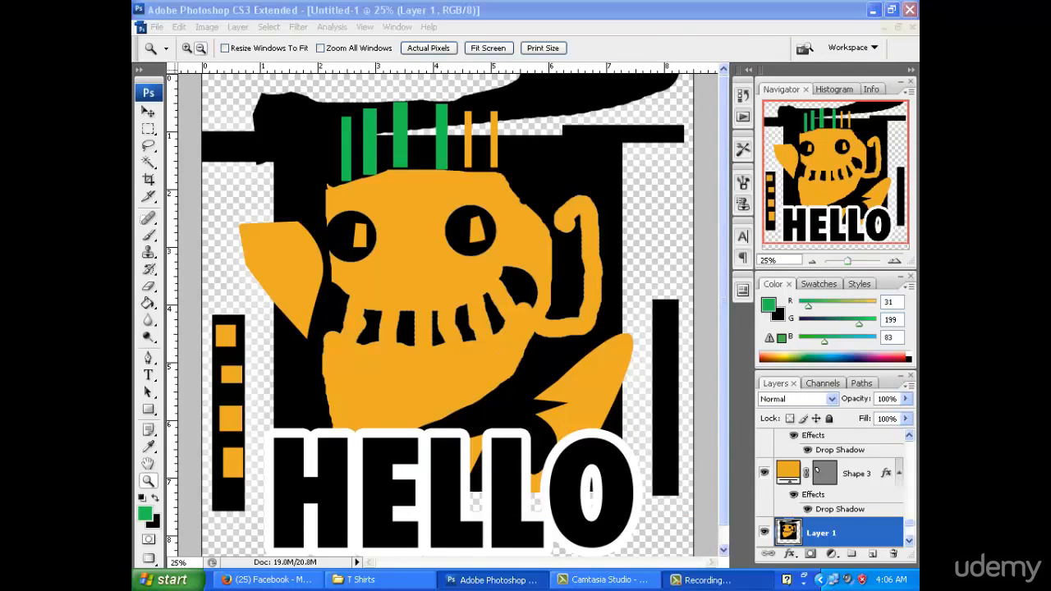
click(711, 580)
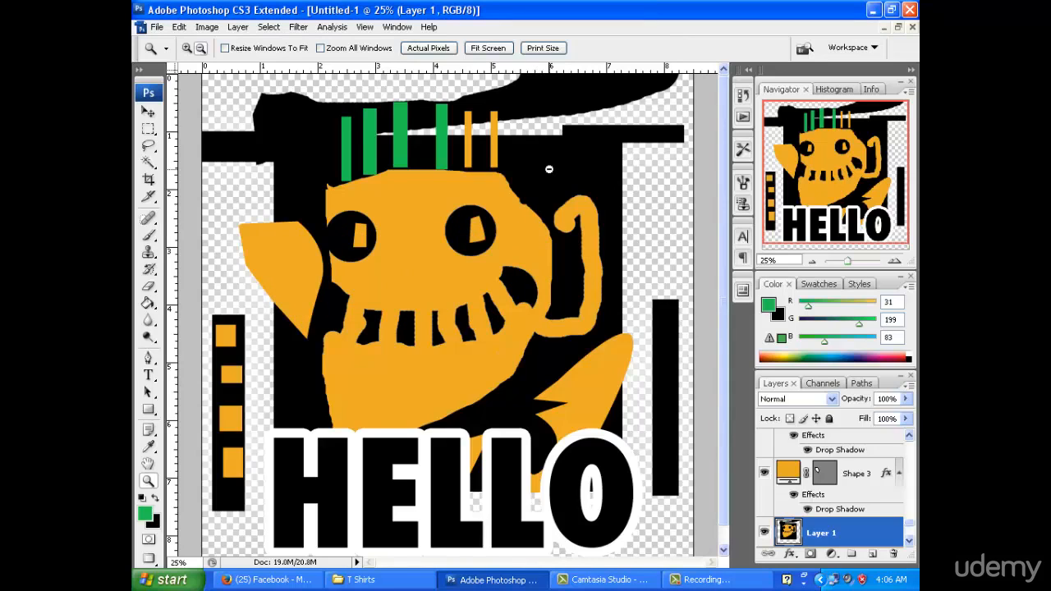
Save the layered drawing as Untitled-1.psd in Photoshop format in the Photoshop folder
click(156, 27)
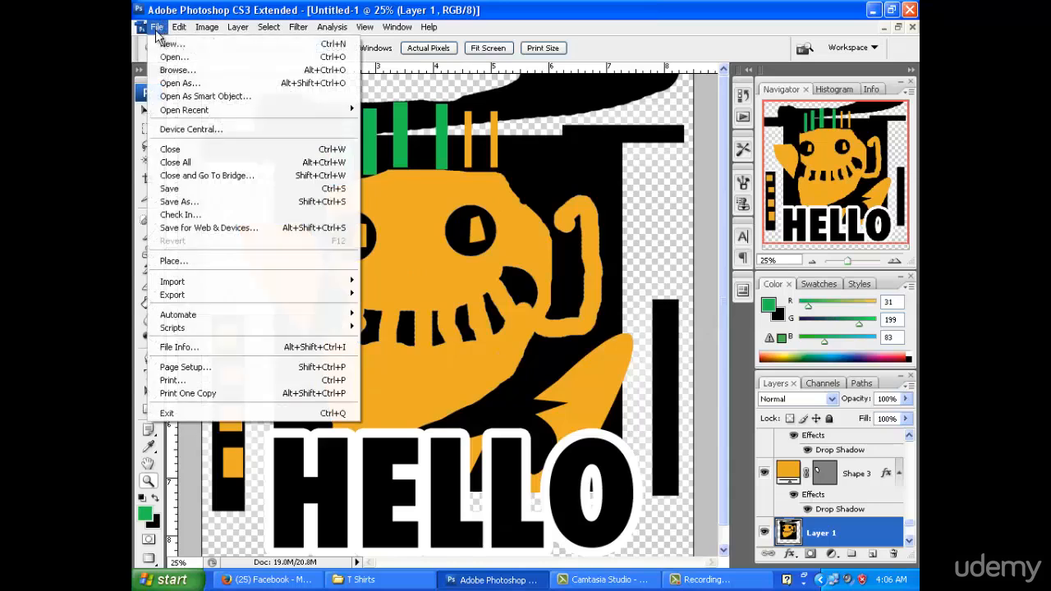
click(243, 203)
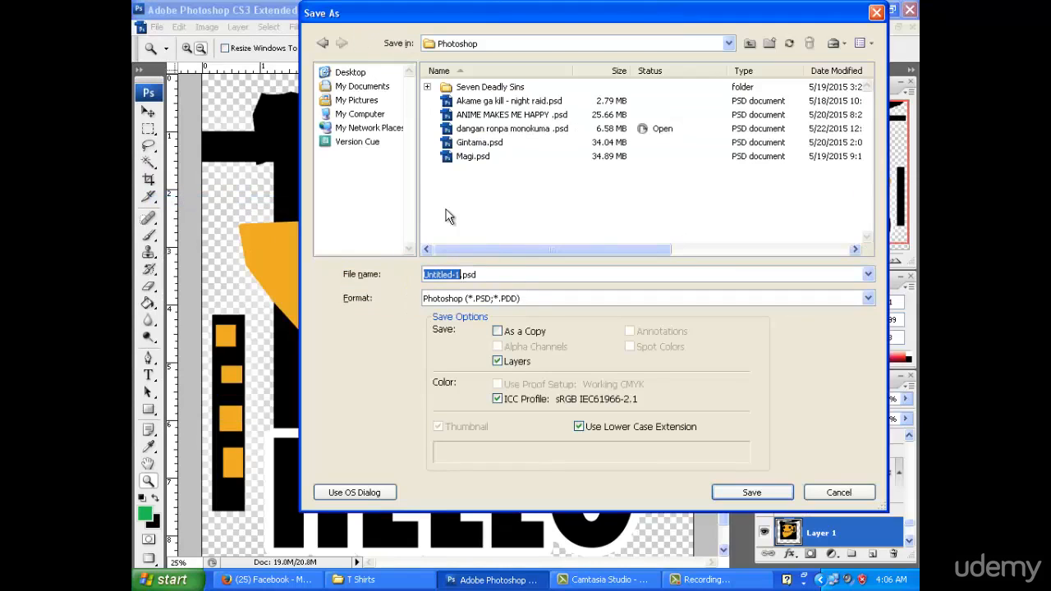
click(748, 492)
click(690, 187)
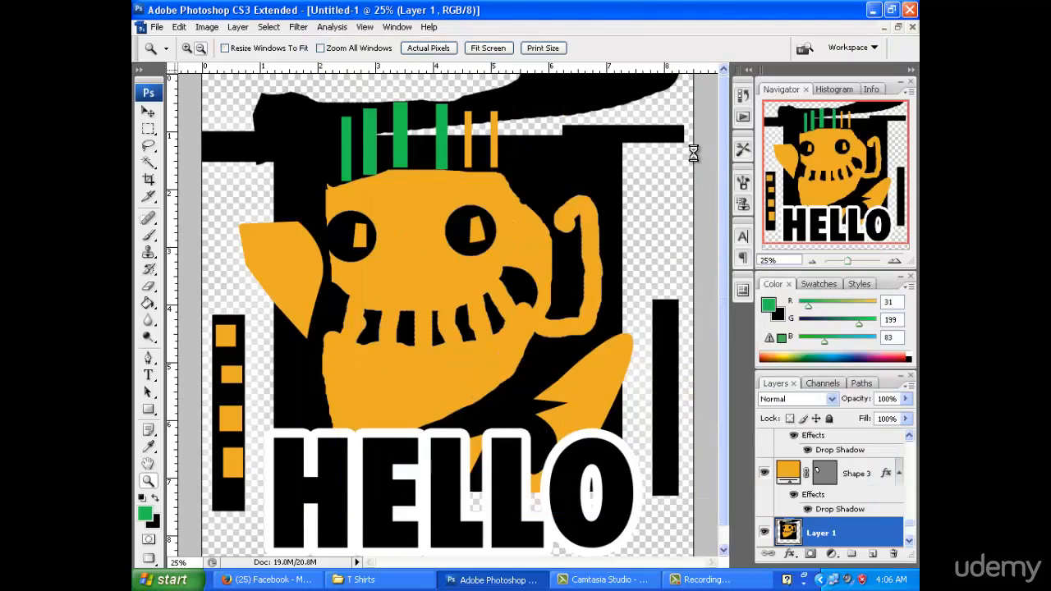
scroll(519, 264, down, 3)
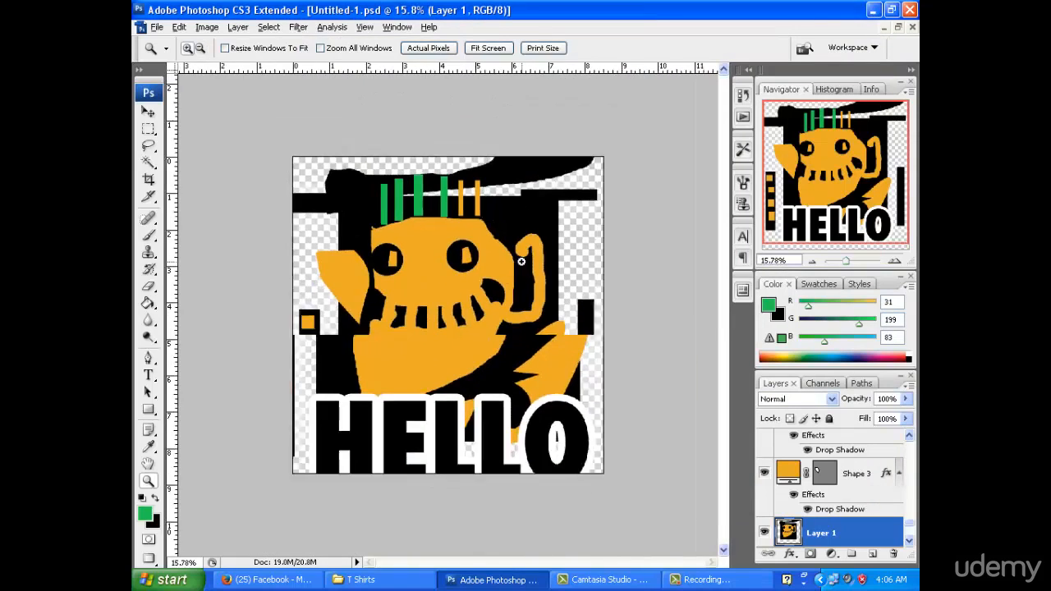
scroll(519, 263, up, 1)
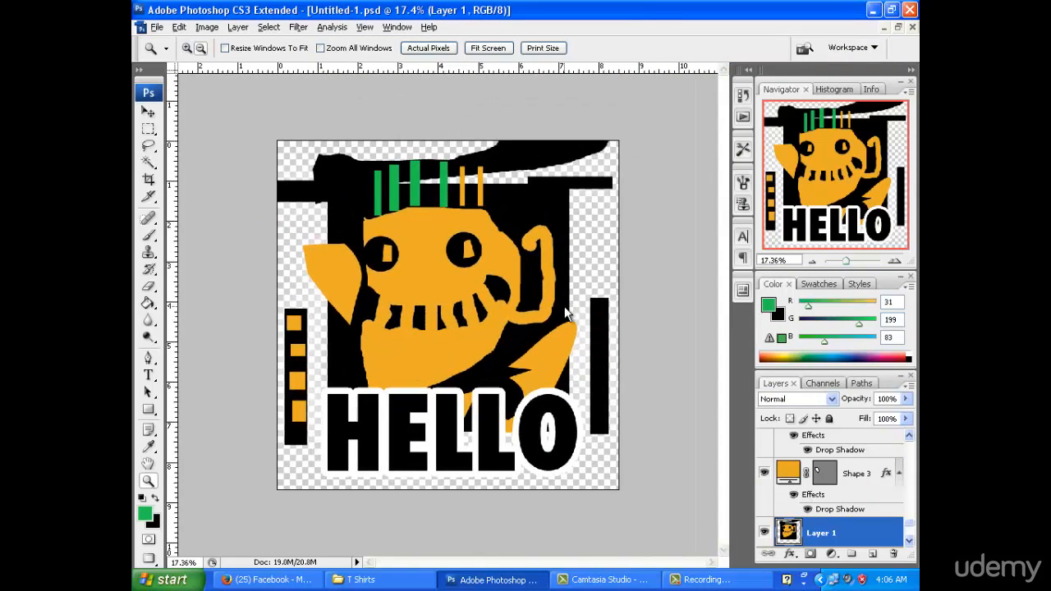